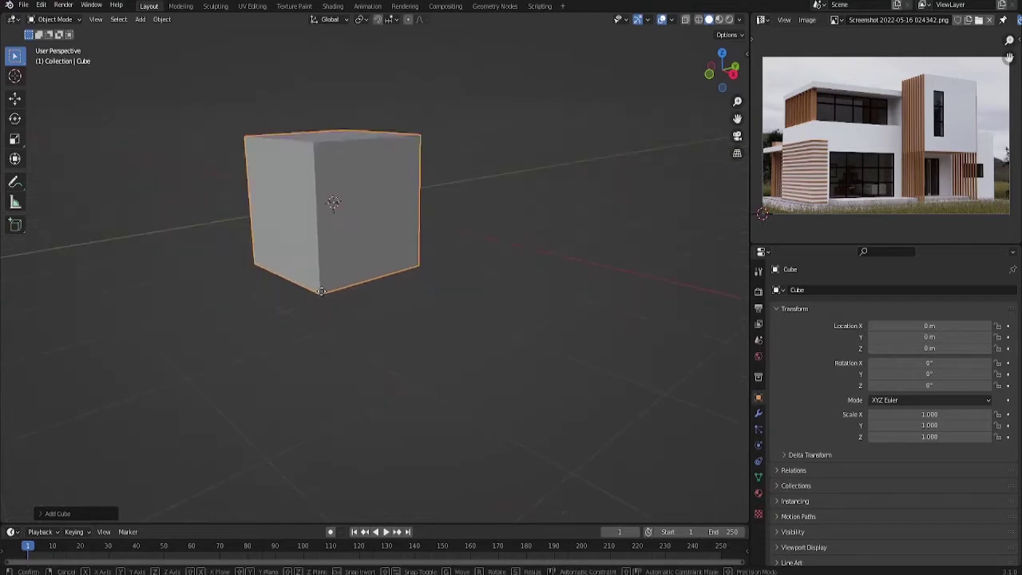
Raise the cube along Z so it rests on the grid
key(g)
key(z)
click(309, 194)
middle_drag(309, 194, 281, 209)
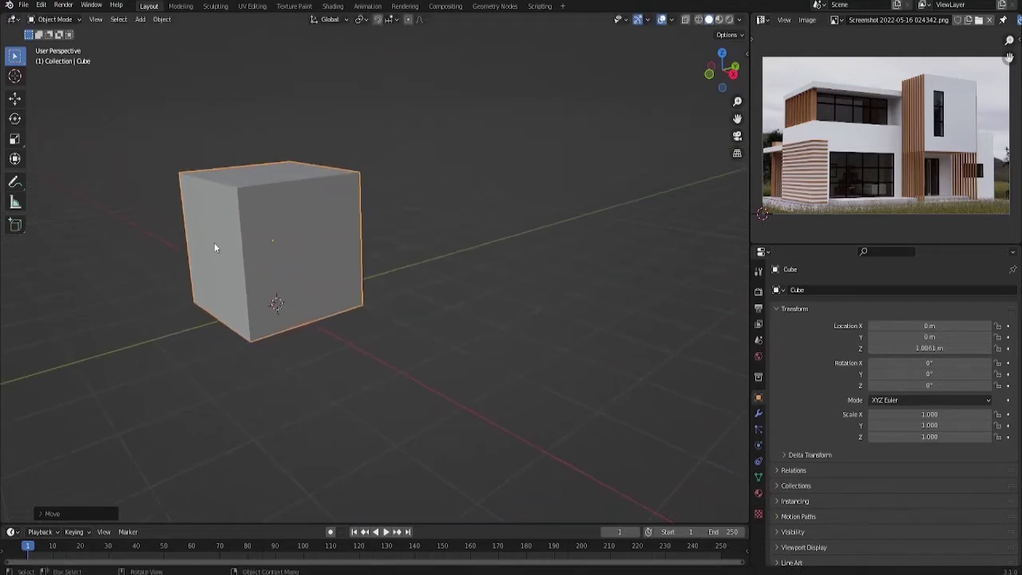
In Edit Mode, stretch the cube along Y into a long box
key(Tab)
key(g)
key(z)
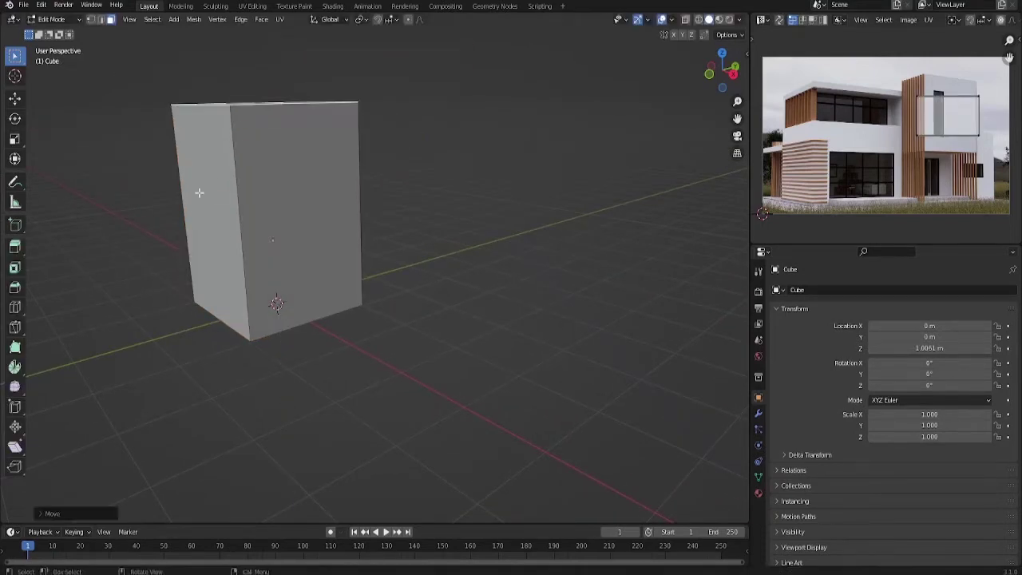
right_click(198, 191)
middle_drag(199, 192, 354, 252)
key(s)
key(y)
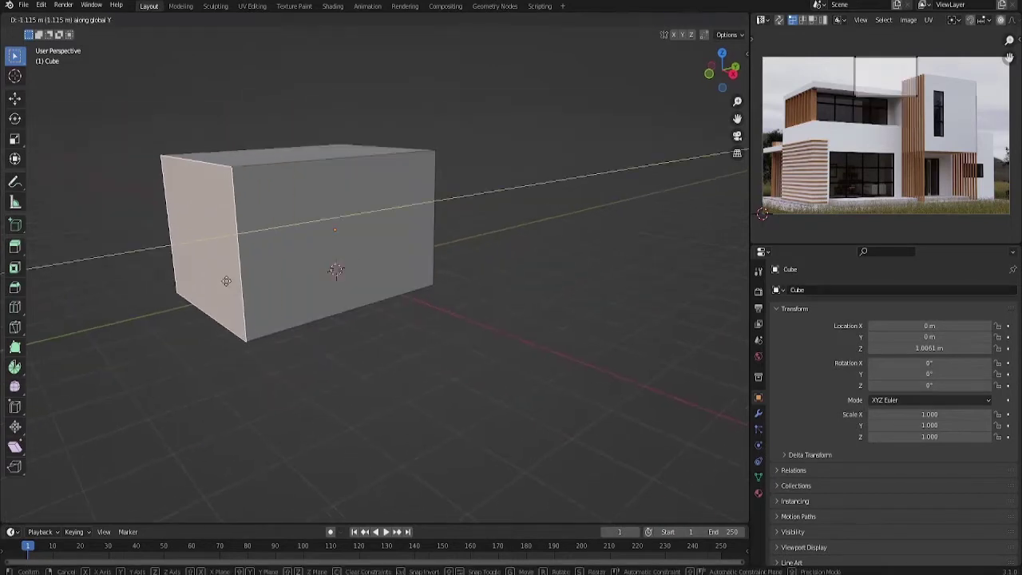
click(365, 179)
Loop-cut edge loops near the top and sides, then select the front centre face
click(245, 142)
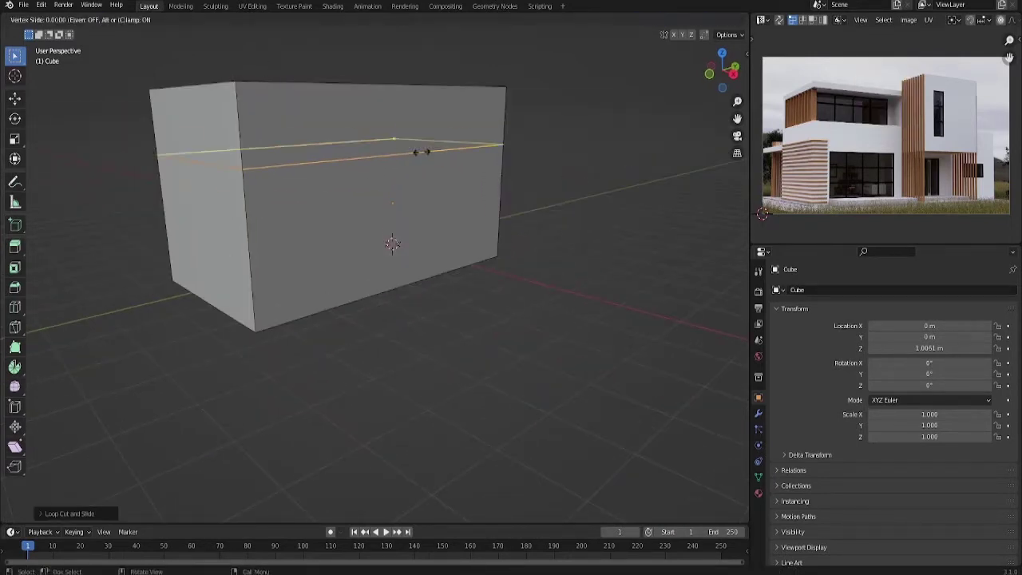
key(g)
key(g)
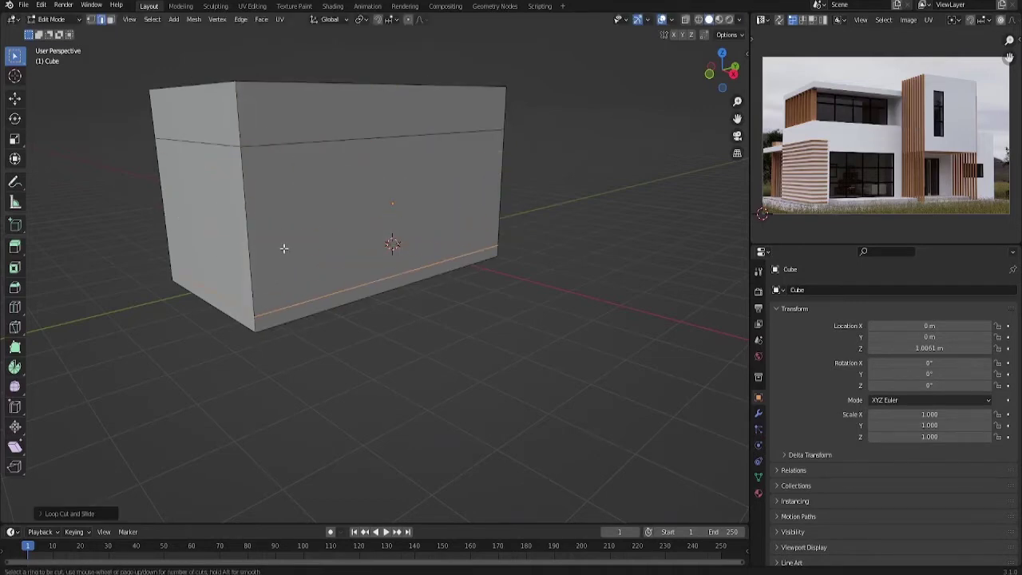
drag(480, 147, 408, 150)
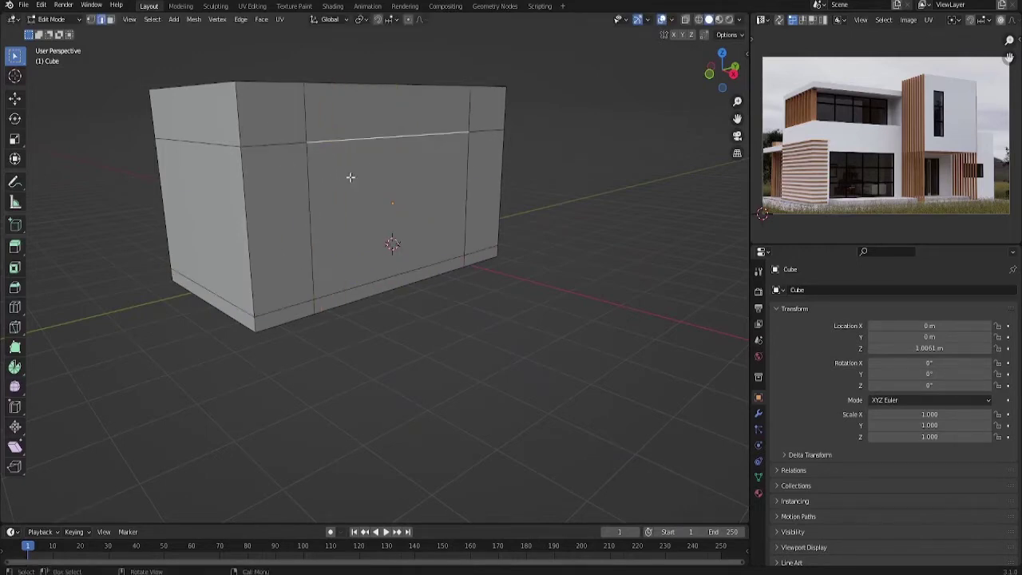
click(351, 177)
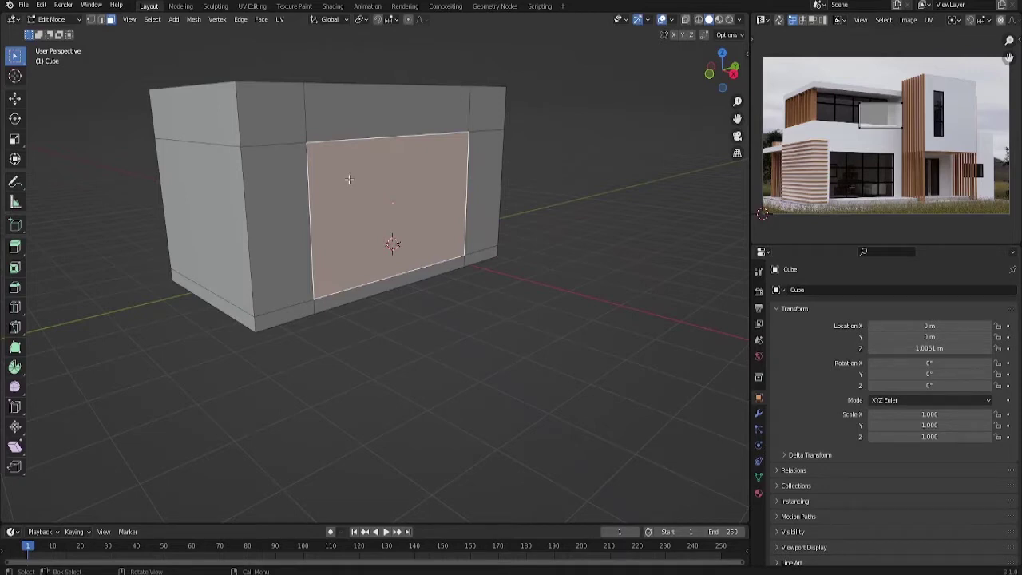
Subdivide the front centre face into a grid and inset each pane individually
click(323, 168)
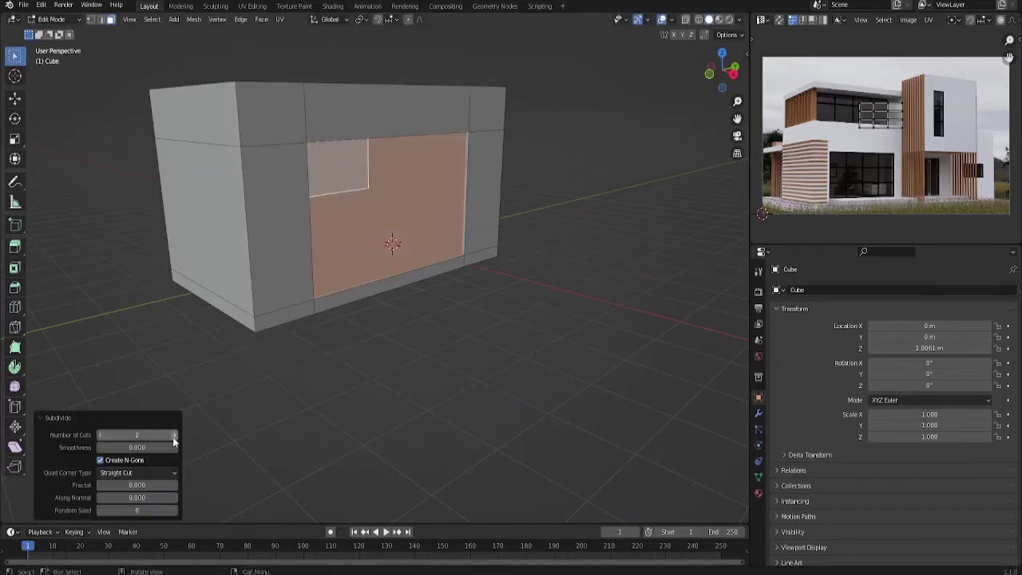
middle_drag(235, 440, 282, 187)
click(284, 186)
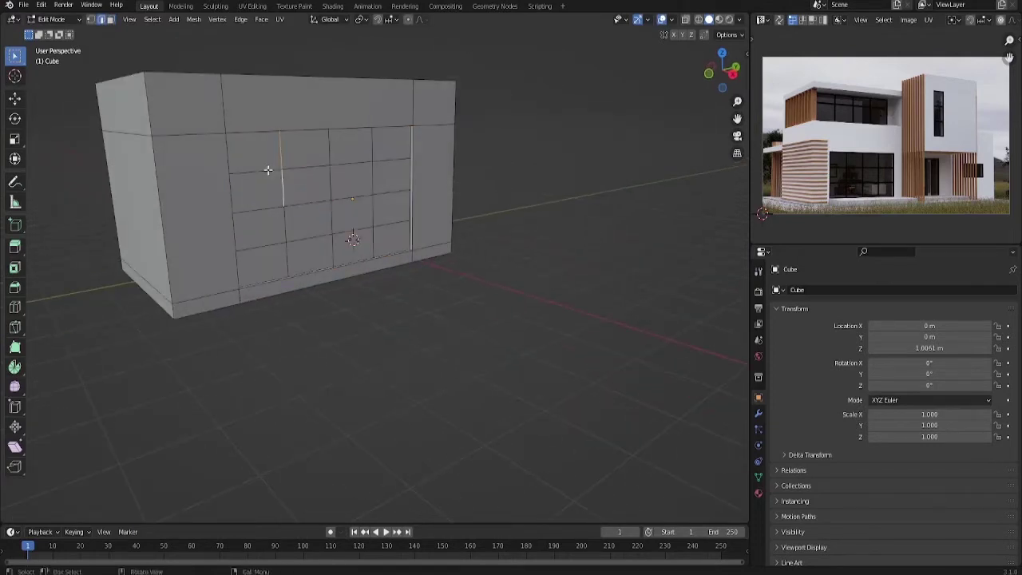
middle_drag(241, 269, 291, 168)
key(i)
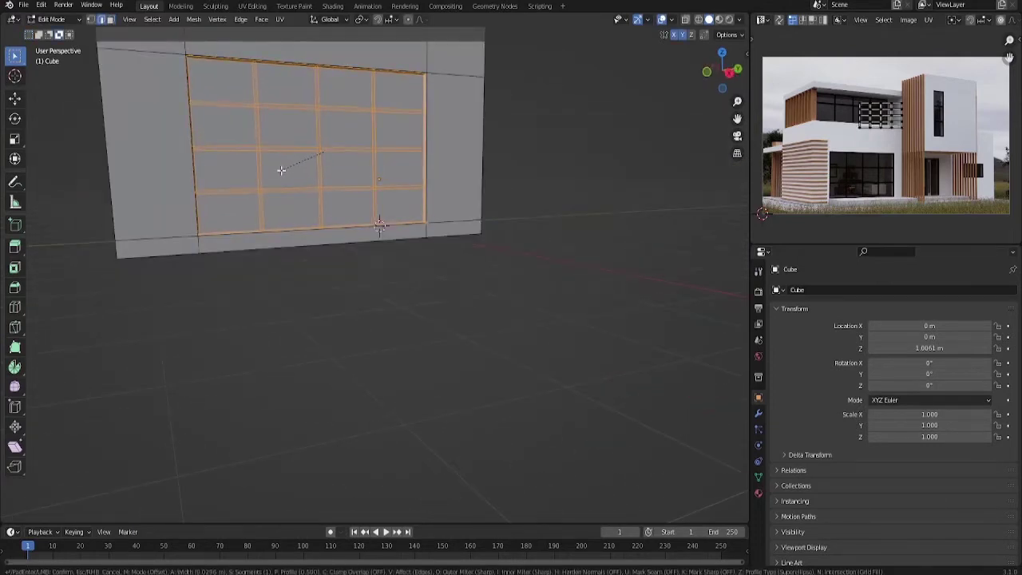
click(282, 170)
click(281, 176)
Extrude the pane faces inward to recess the garage door
shift+click(388, 115)
shift+click(335, 209)
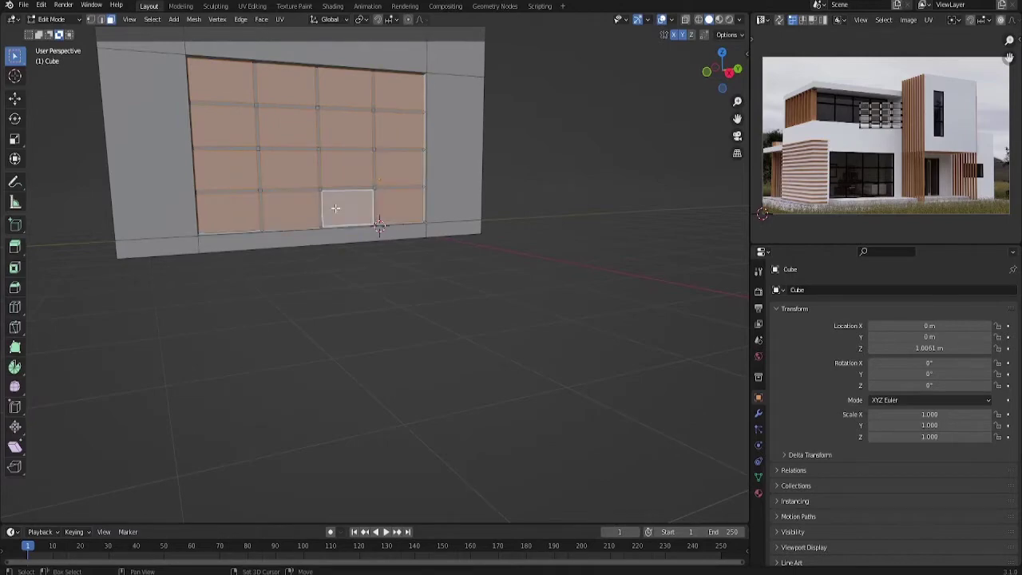
key(e)
click(320, 200)
mouse_move(319, 200)
middle_down()
mouse_move(365, 283)
mouse_move(415, 239)
middle_up()
Extrude the top faces upward and select the right-side faces
key(e)
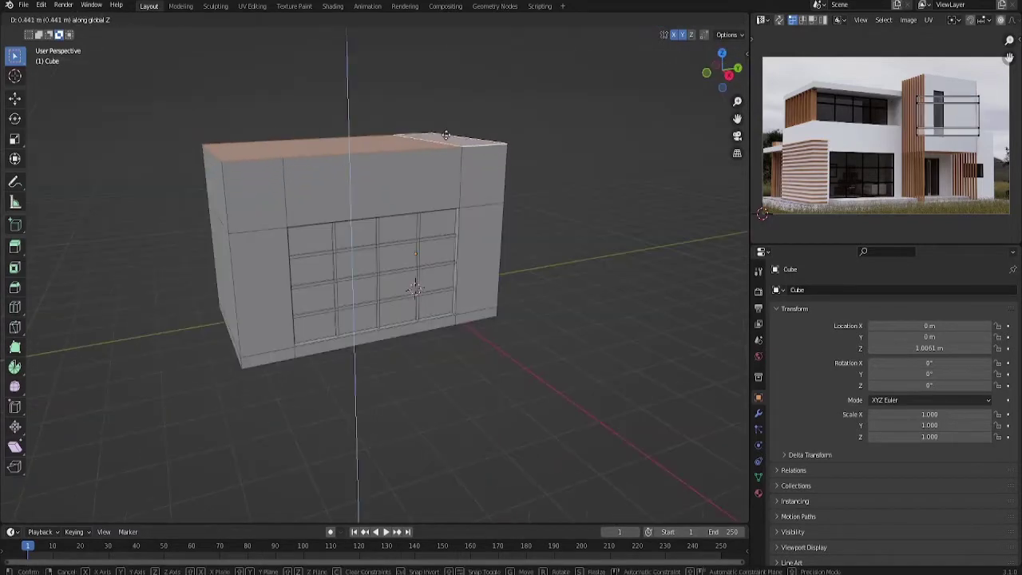
click(415, 175)
mouse_move(415, 176)
middle_down()
mouse_move(551, 289)
mouse_move(501, 168)
middle_up()
shift+click(551, 289)
Add a new cube at the origin and move it along Y
key(Tab)
key(shift+a)
click(275, 278)
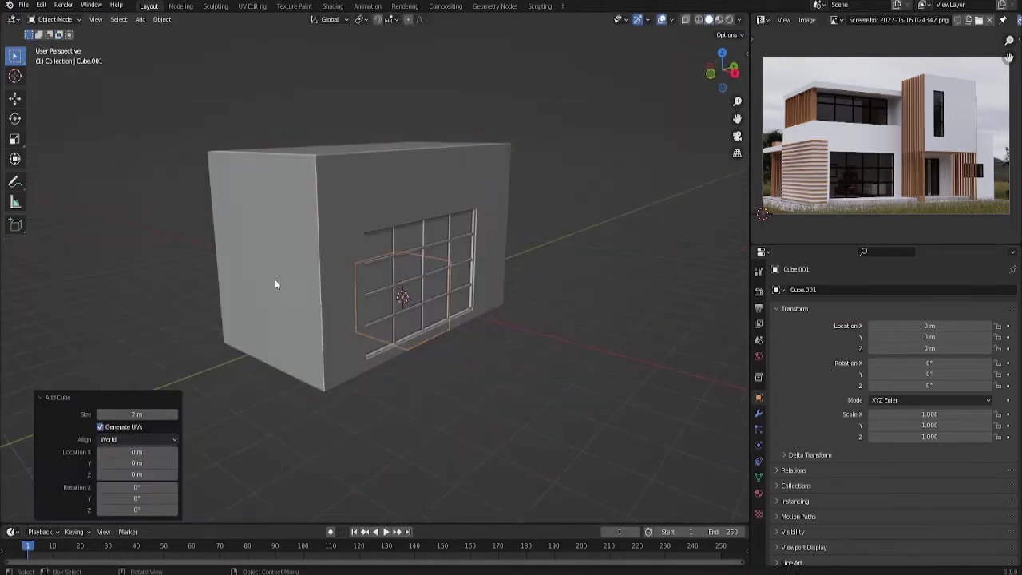
key(g)
key(y)
click(127, 335)
key(g)
click(50, 208)
Flatten the new cube with S Z and place it against the side wall
key(Tab)
key(s)
key(z)
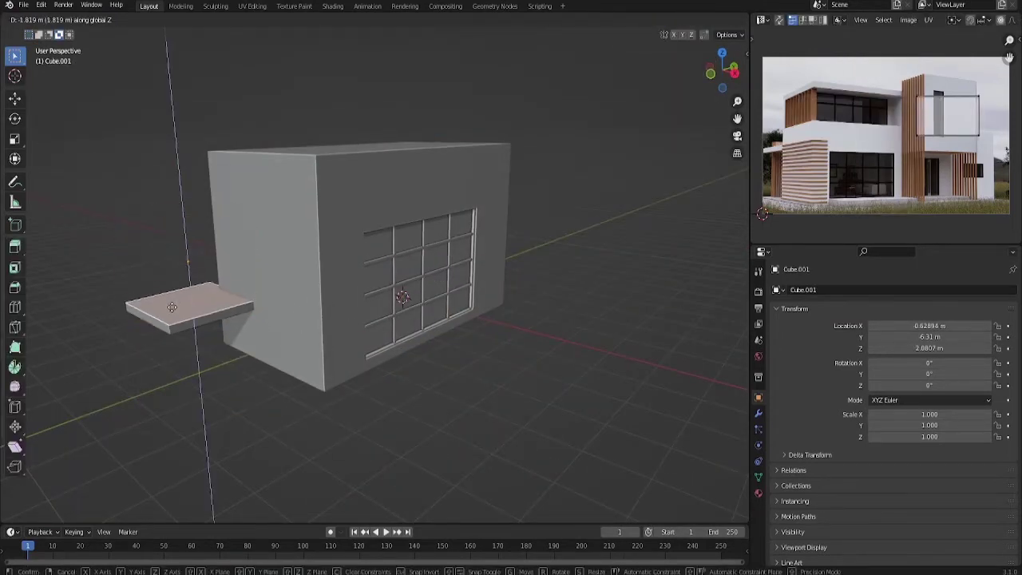
click(164, 330)
key(g)
key(x)
key(y)
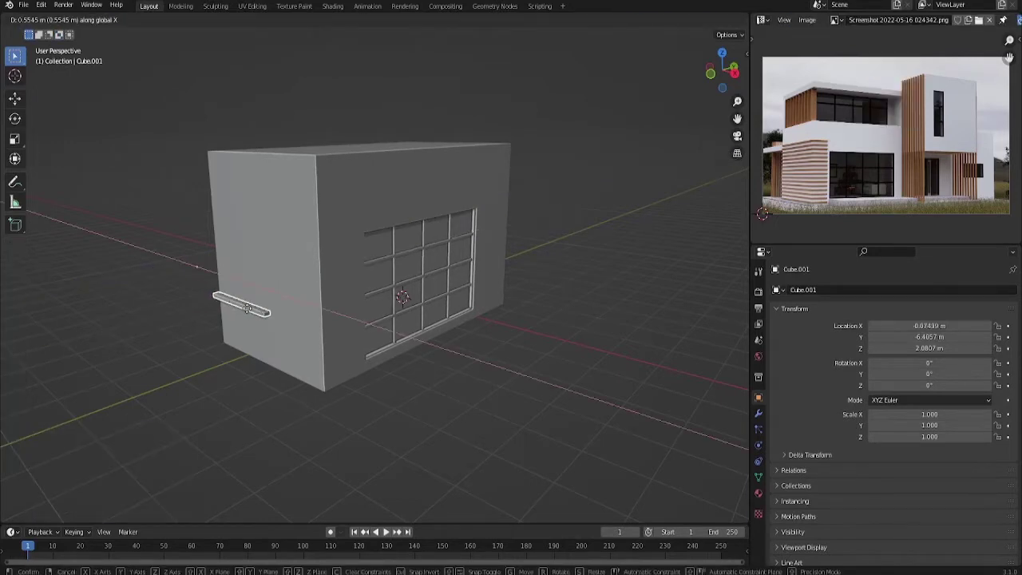
click(265, 362)
Stretch the slat along the wall and raise it to the wall's top edge
key(Tab)
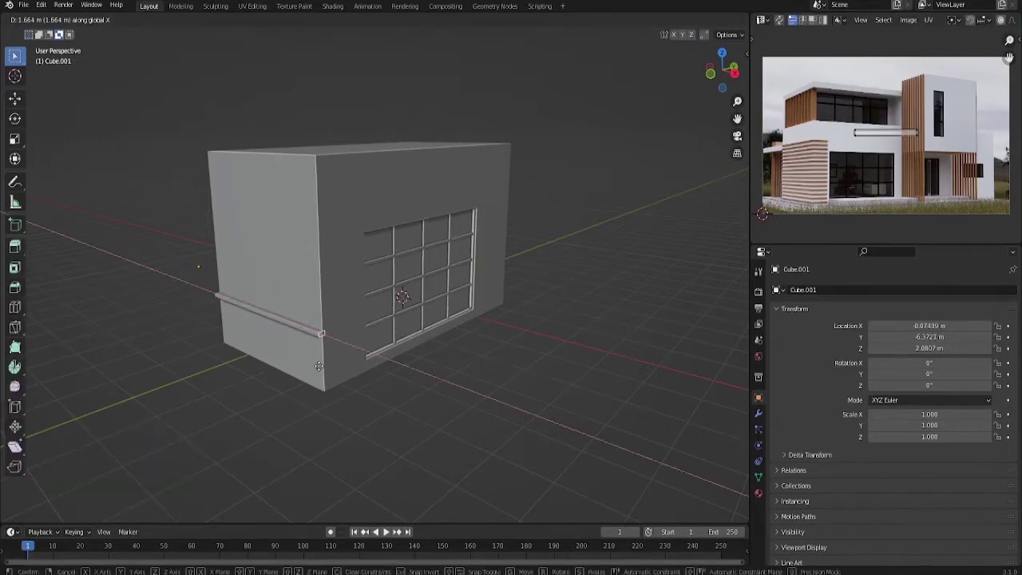
click(297, 328)
key(Tab)
key(g)
key(z)
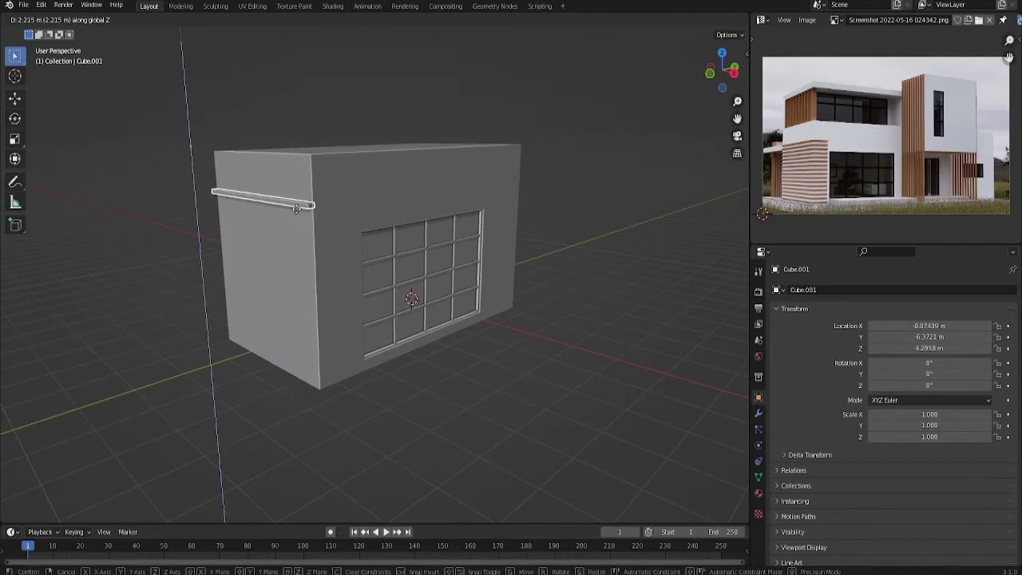
click(297, 214)
Give the slat an Array modifier with Count 22 and Relative Offset Z -3
key(Tab)
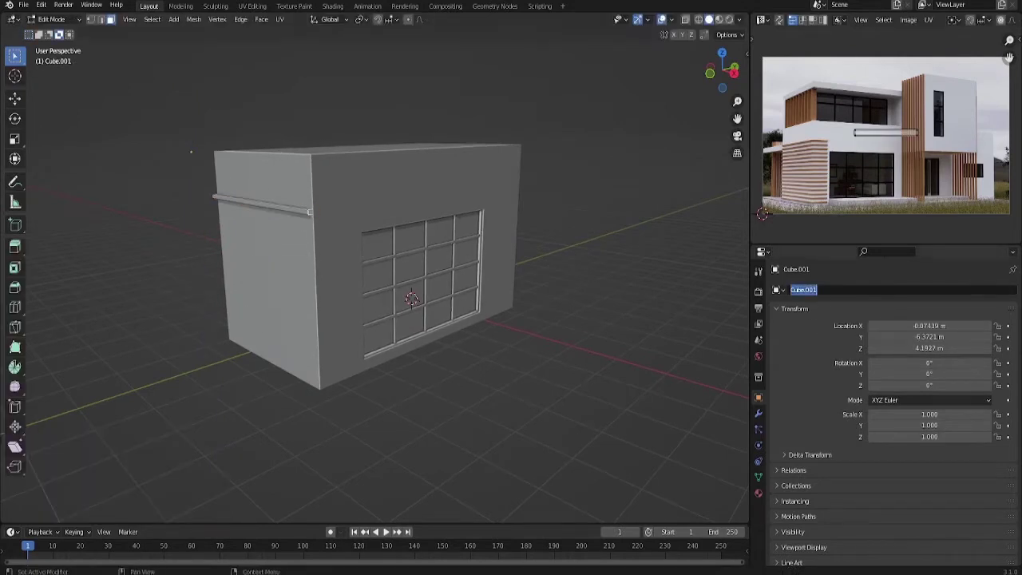
click(888, 250)
text(l)
key(BackSpace)
click(759, 311)
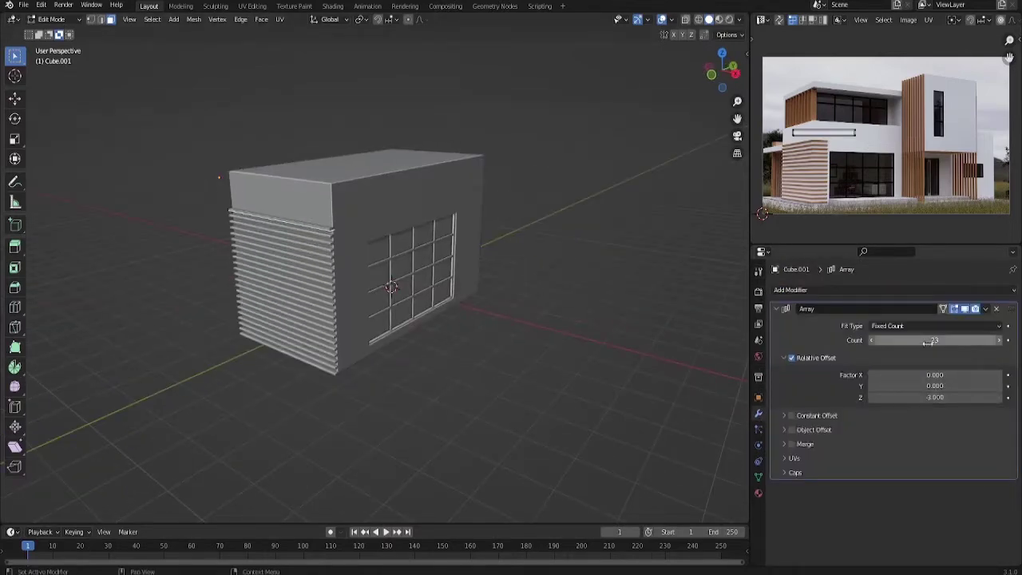
Shift the slat array along X until it sits flush with the side wall
key(Tab)
click(340, 237)
key(g)
key(x)
click(341, 238)
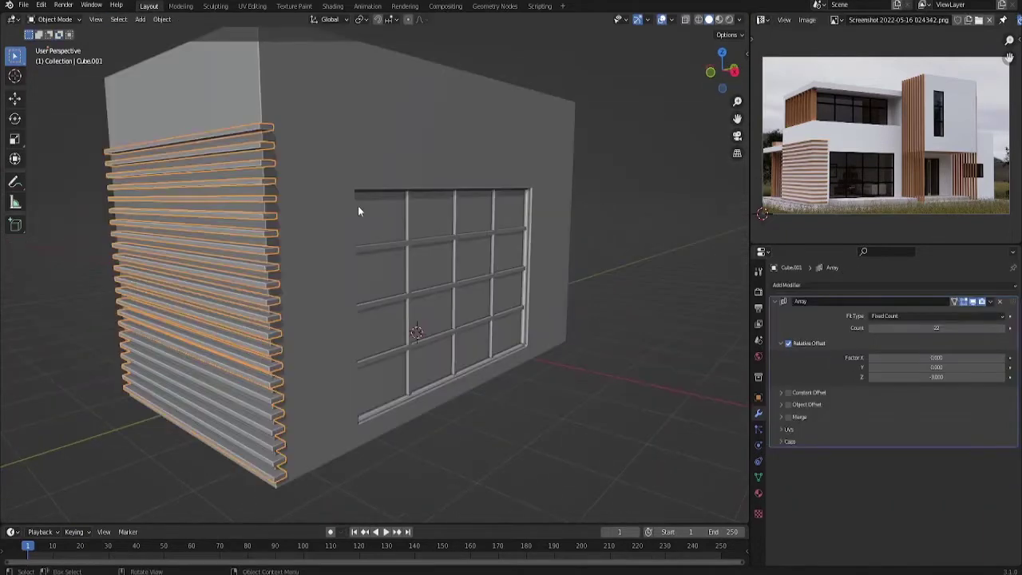
Duplicate the slat stack to the front corner, set its origin to the 3D cursor, and shorten it along Y
key(shift+d)
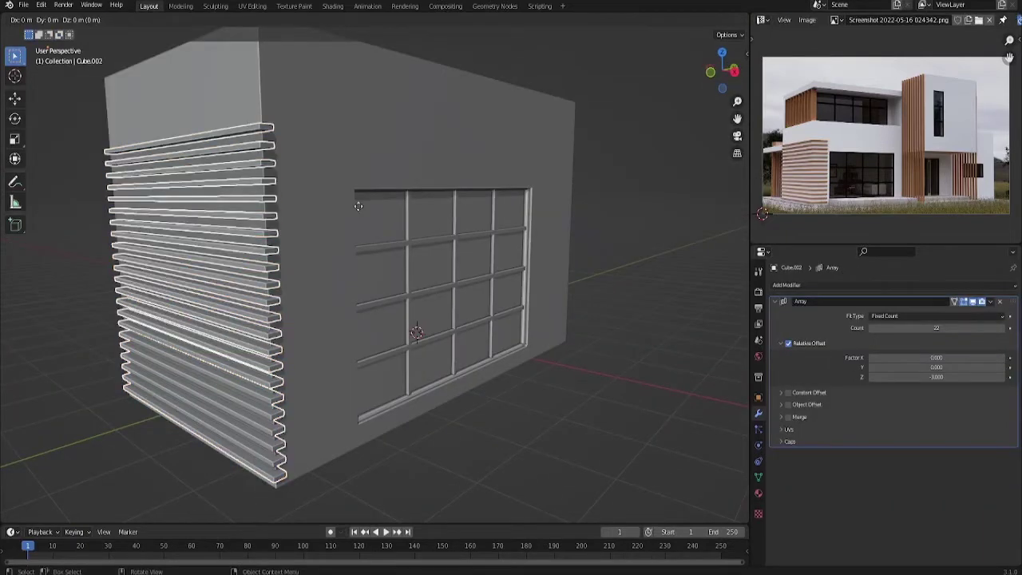
click(543, 236)
key(Tab)
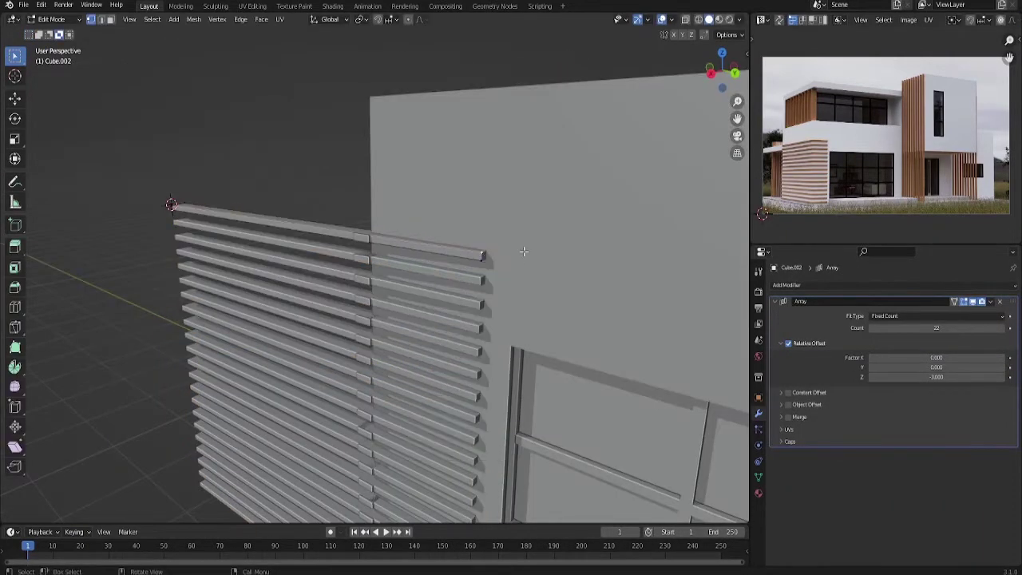
key(shift+s)
key(Tab)
key(s)
key(y)
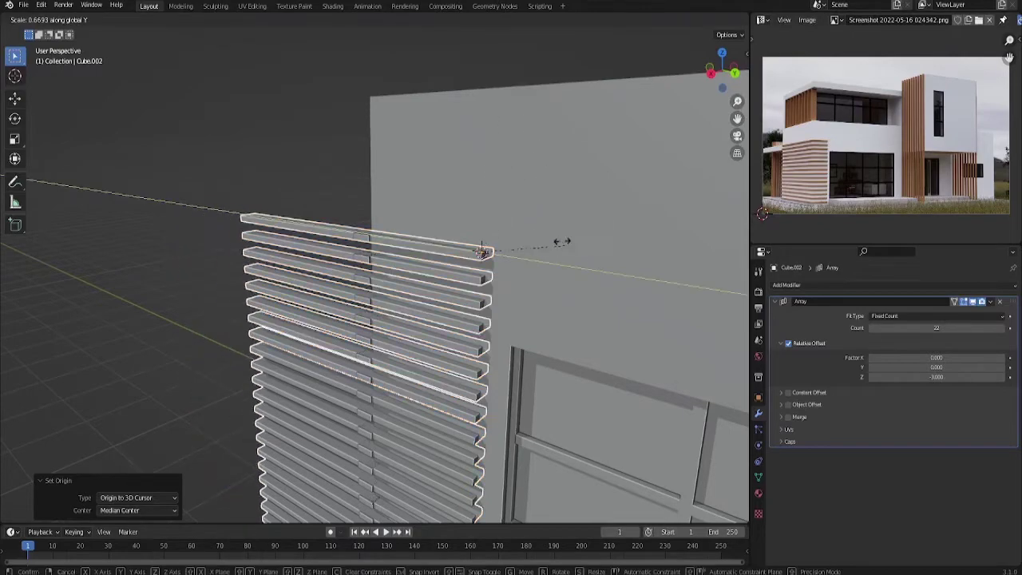
click(468, 212)
Cancel the extra scale on the corner slats and select the main house box
mouse_move(468, 212)
middle_down()
mouse_move(411, 293)
mouse_move(565, 121)
middle_up()
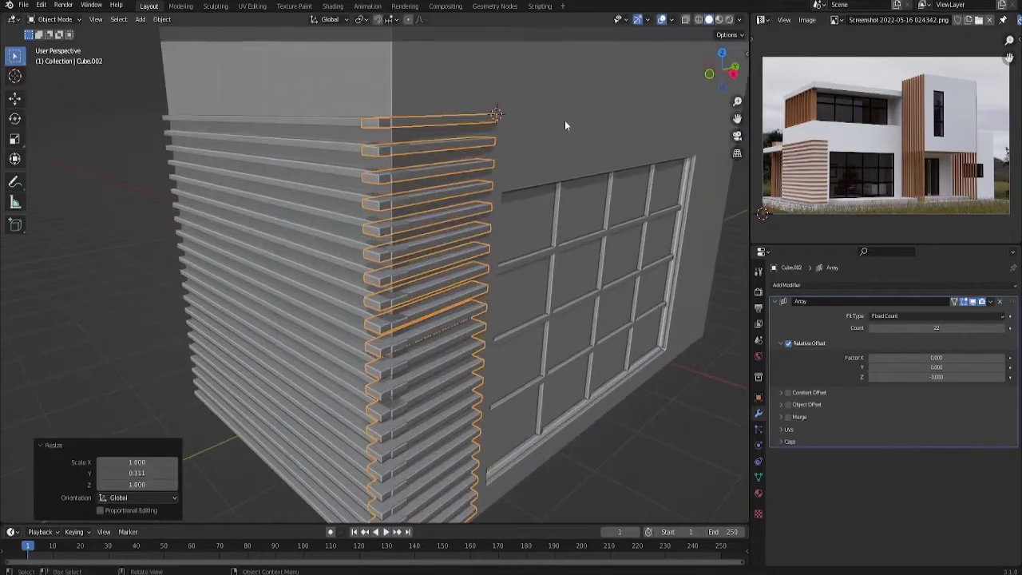
key(s)
middle_drag(485, 120, 361, 312)
click(484, 293)
Loop-cut across the garage box's top and slide the new edge loop into position
mouse_move(484, 294)
middle_down()
mouse_move(440, 323)
mouse_move(424, 362)
middle_up()
key(Tab)
key(ctrl+r)
click(423, 362)
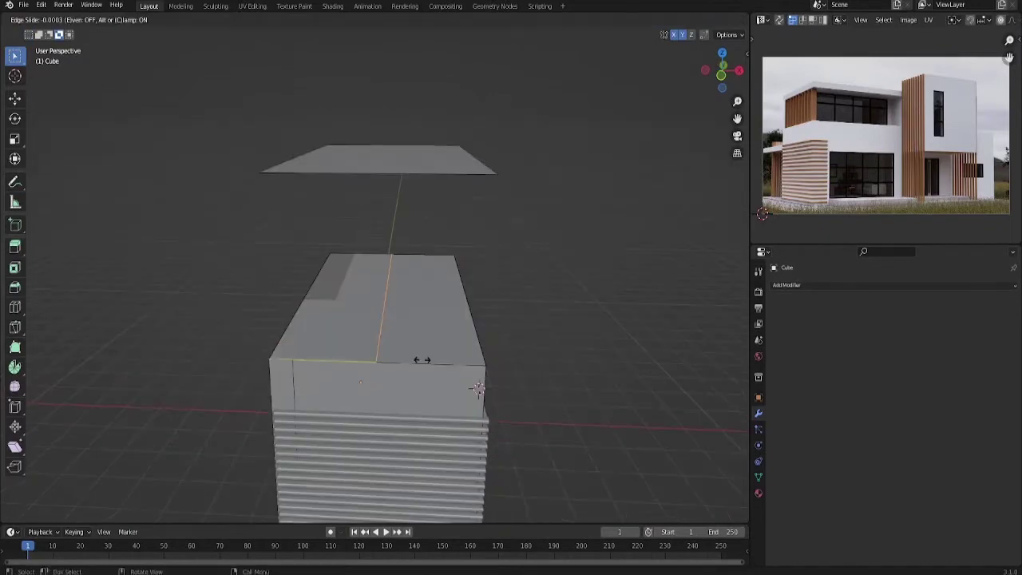
click(477, 389)
middle_drag(477, 389, 295, 396)
key(g)
key(g)
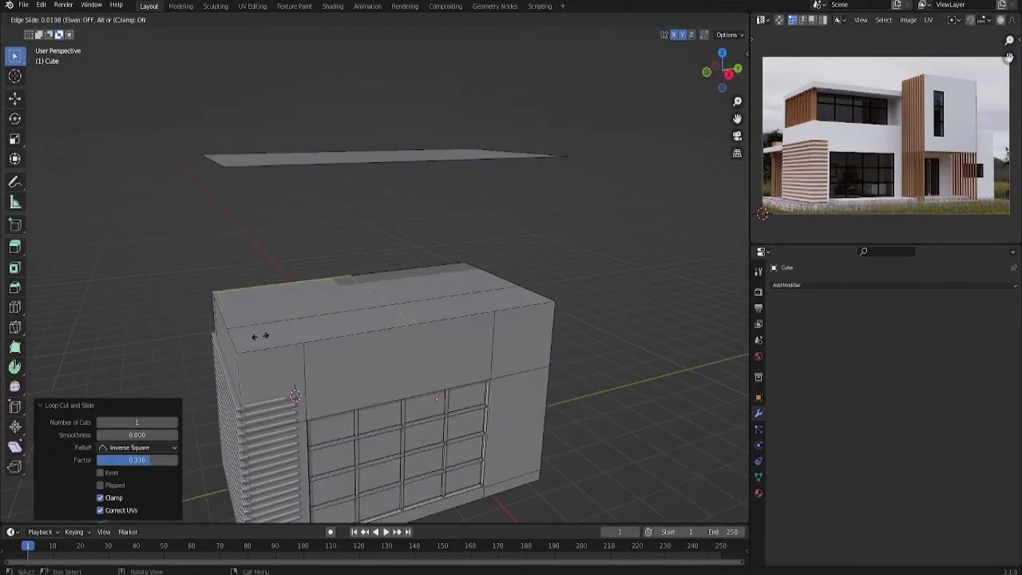
click(122, 328)
mouse_move(122, 328)
middle_down()
mouse_move(504, 296)
mouse_move(396, 297)
middle_up()
mouse_move(479, 319)
middle_down()
mouse_move(368, 319)
mouse_move(336, 304)
middle_up()
Extrude the back top face upward into the second-storey block
key(3)
click(368, 240)
key(e)
click(368, 155)
middle_drag(368, 154, 336, 230)
click(335, 230)
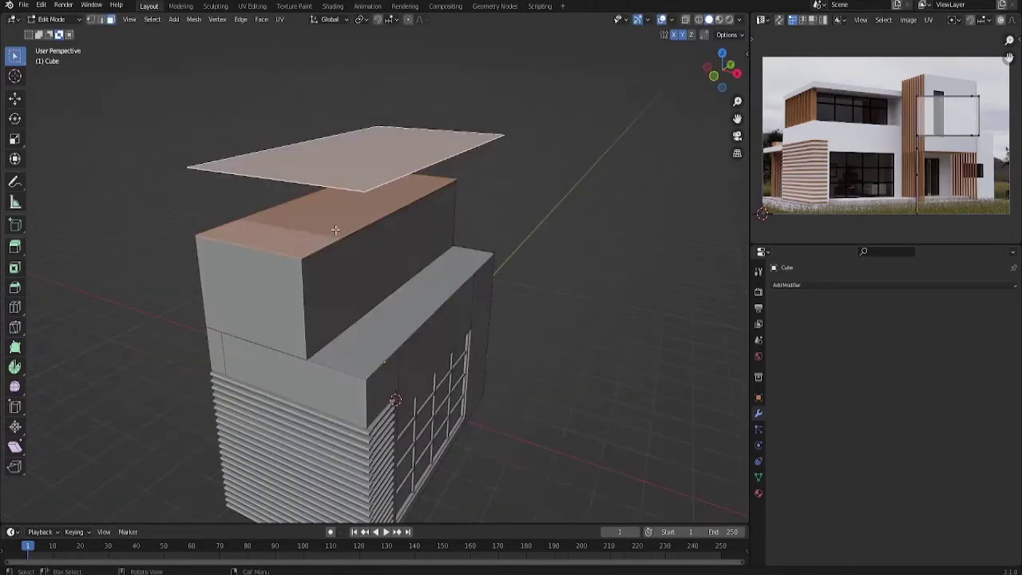
click(489, 218)
mouse_move(450, 201)
middle_down()
mouse_move(485, 169)
mouse_move(338, 197)
middle_up()
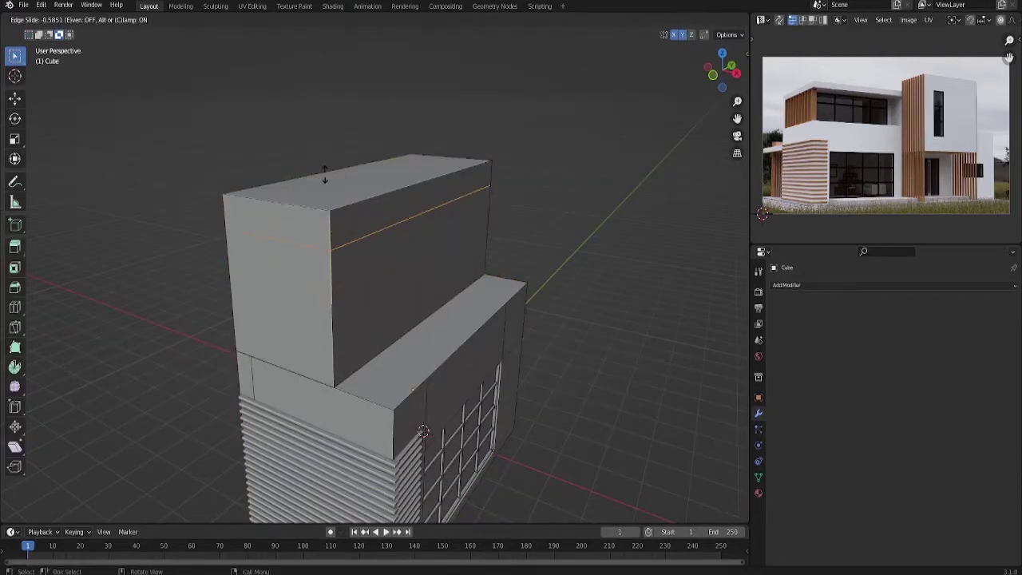
Add vertical and horizontal loop cuts across the upper-storey window face
key(ctrl+r)
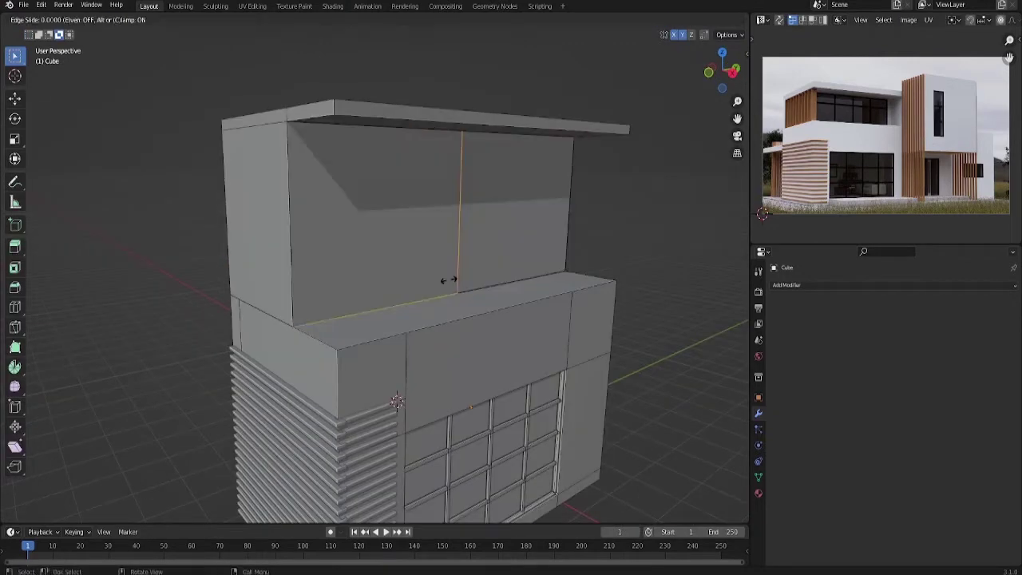
click(448, 279)
click(542, 223)
scroll(420, 137, up, 2)
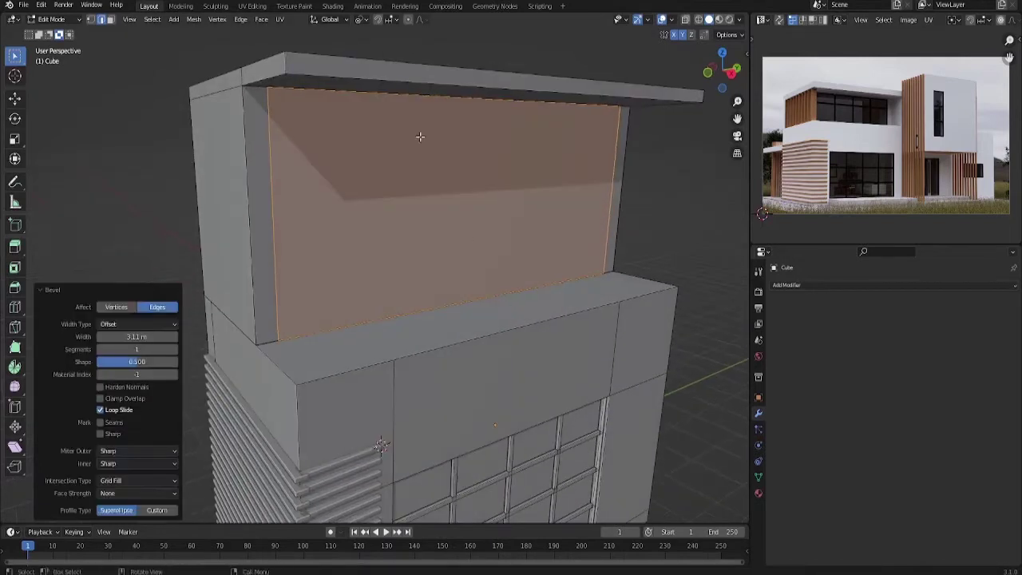
click(482, 175)
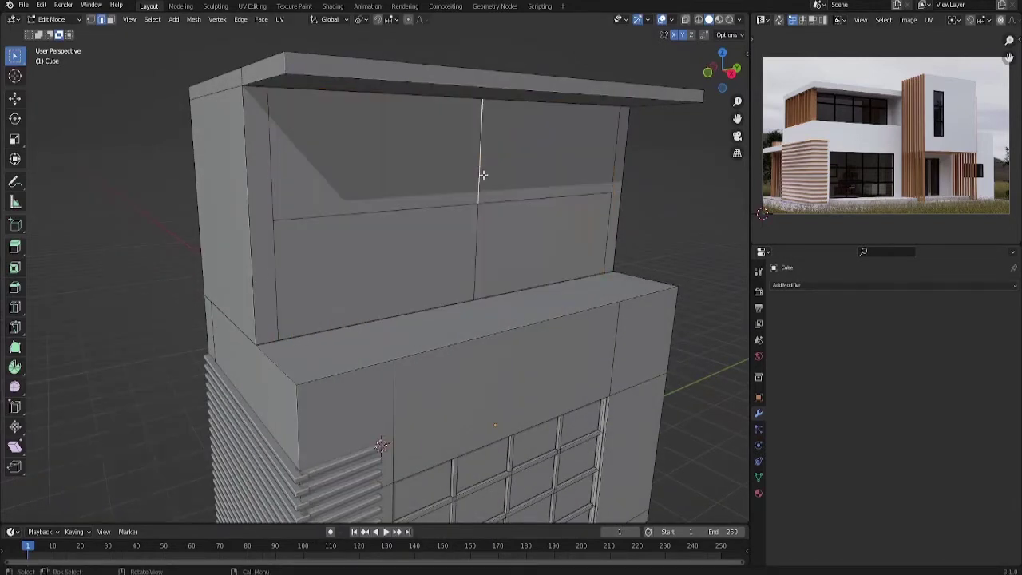
click(512, 227)
right_click(394, 234)
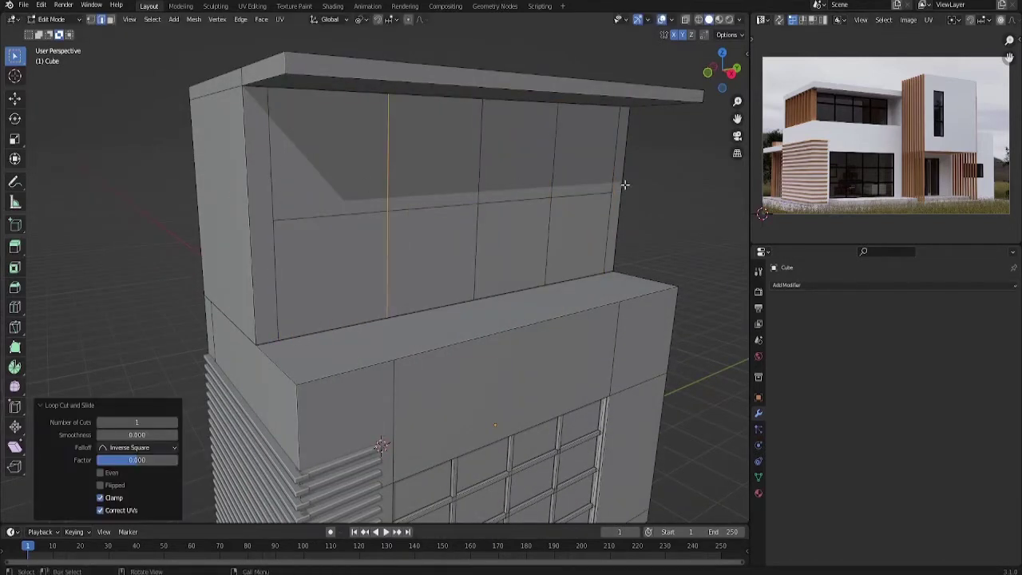
key(ctrl+r)
click(527, 199)
right_click(370, 218)
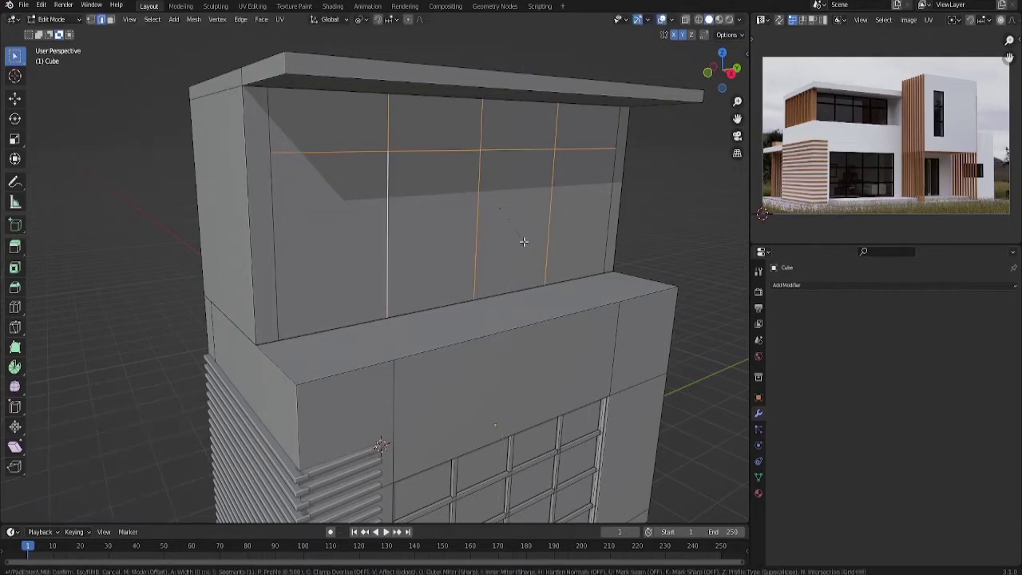
Bevel the window edges into mullion strips and set the pivot to Individual Origins
click(556, 243)
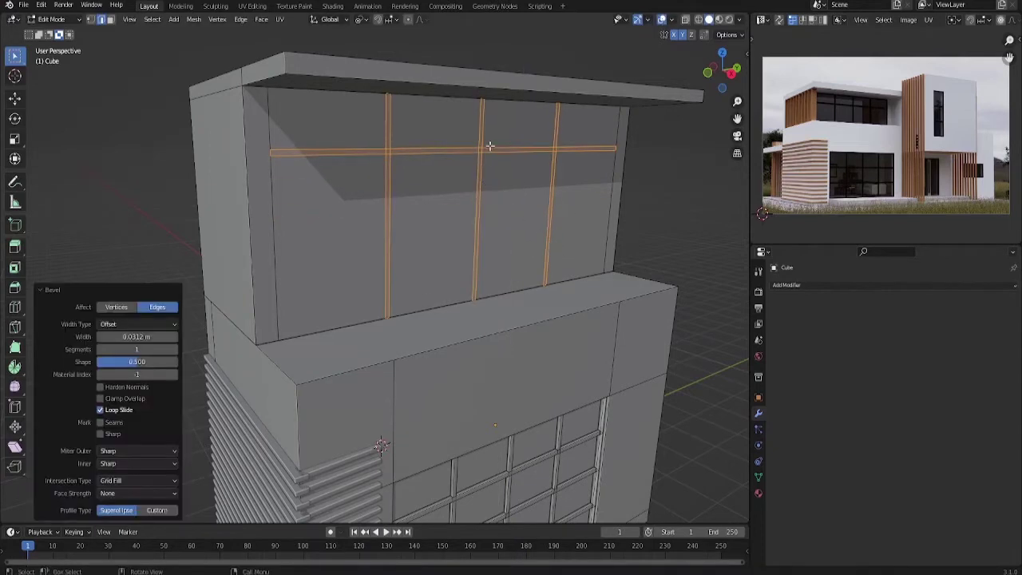
scroll(431, 199, up, 5)
middle_drag(537, 173, 662, 328)
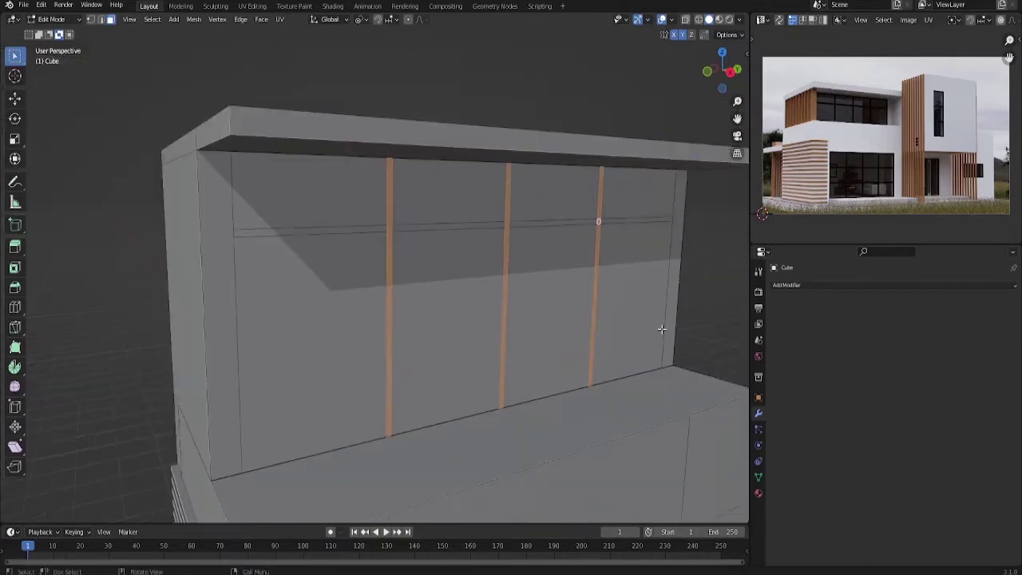
click(360, 19)
click(392, 50)
Scale the mullions along Y, then extrude the ledge face and scale it to 0.988
key(s)
key(y)
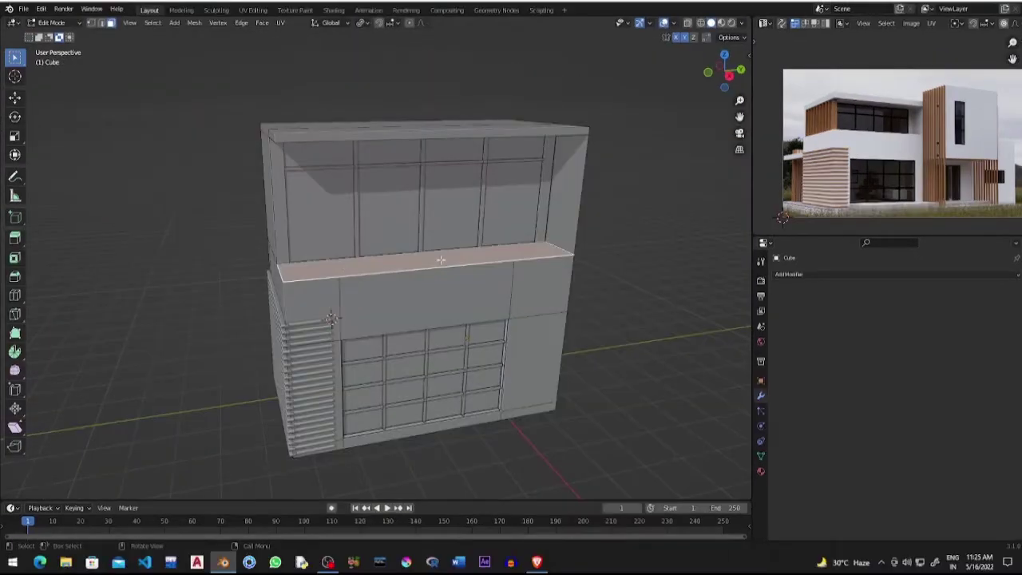
key(e)
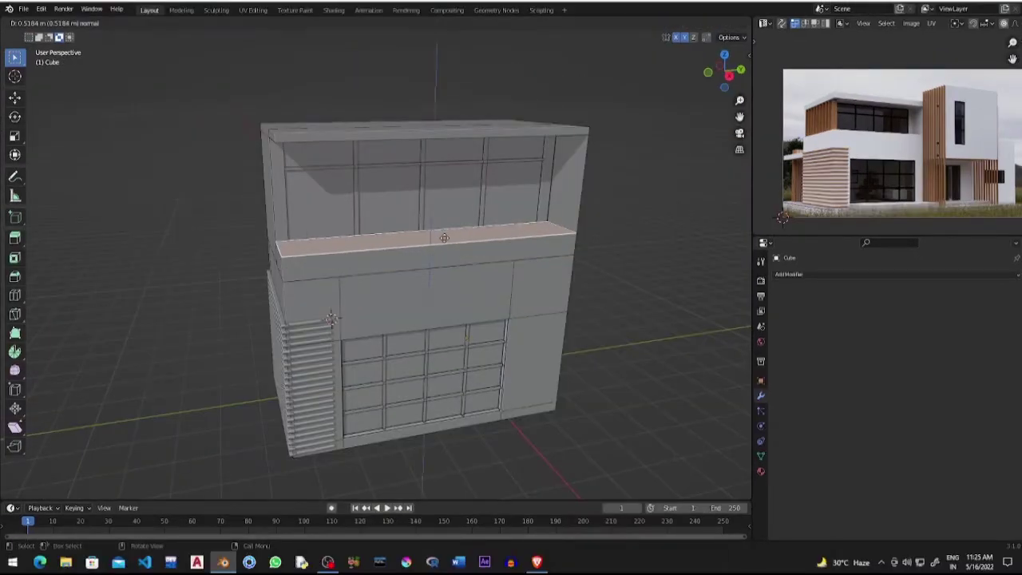
click(445, 237)
key(s)
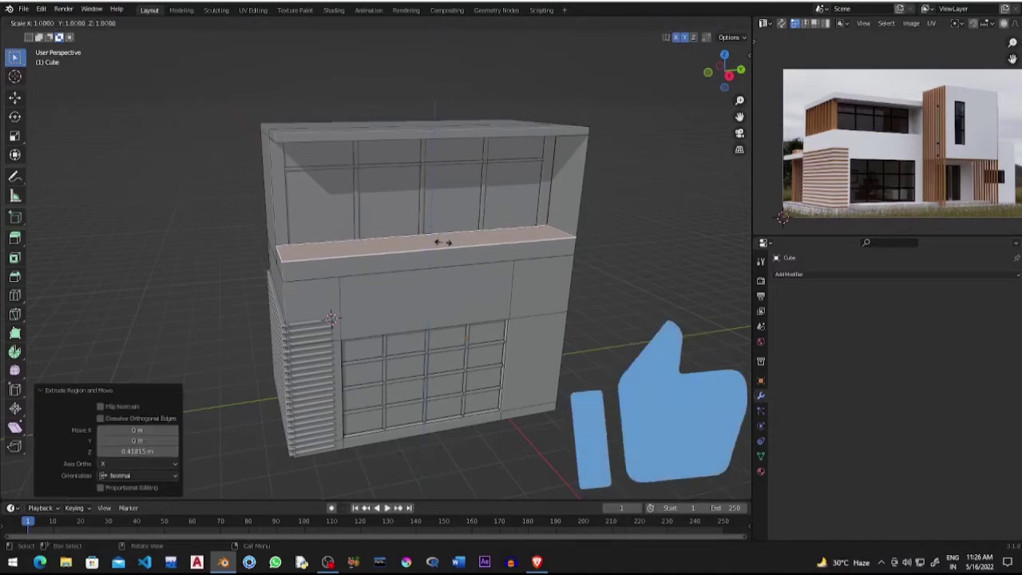
click(450, 235)
Move the extruded ledge along X beneath the upper windows
key(g)
key(x)
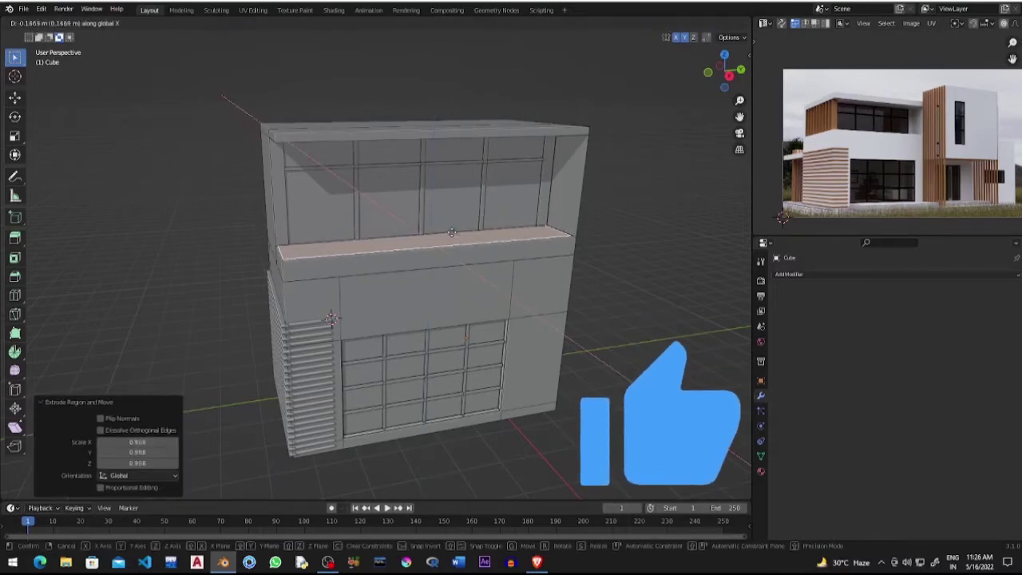
middle_drag(451, 233, 461, 271)
scroll(461, 271, up, 3)
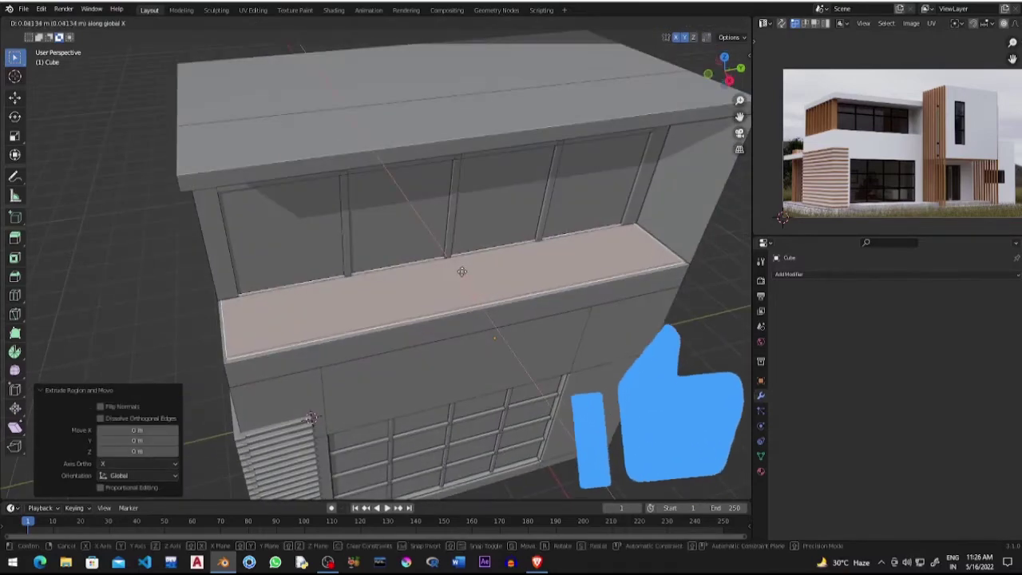
click(463, 279)
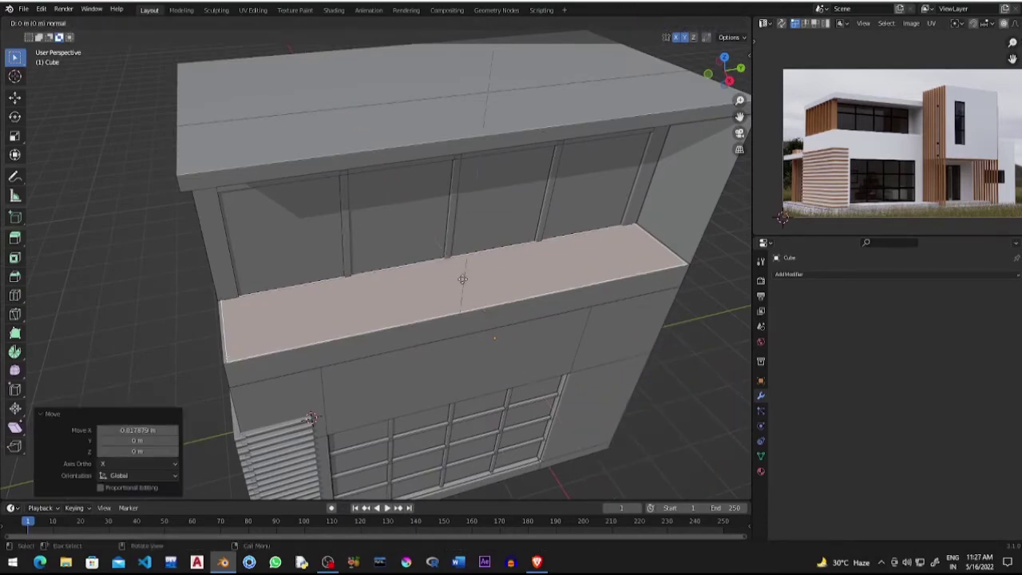
Delete the ledge's top faces to hollow it into a low-walled parapet
right_click(463, 278)
middle_drag(462, 279, 468, 263)
scroll(395, 301, down, 3)
middle_drag(395, 301, 331, 304)
scroll(331, 303, up, 4)
key(x)
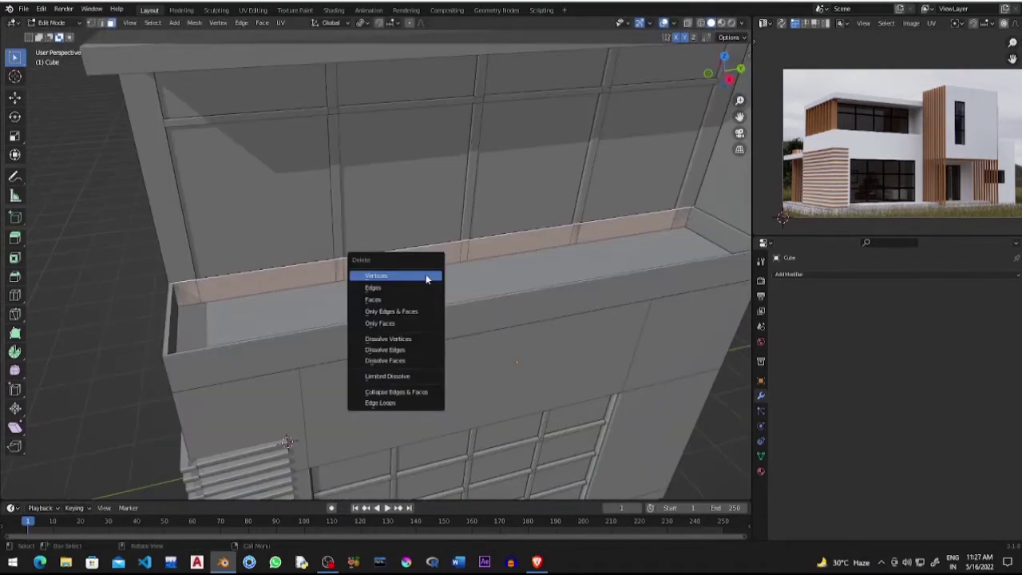
click(426, 276)
scroll(427, 256, down, 4)
Add a new cube and move it up to the upper storey
middle_drag(485, 261, 462, 239)
click(461, 239)
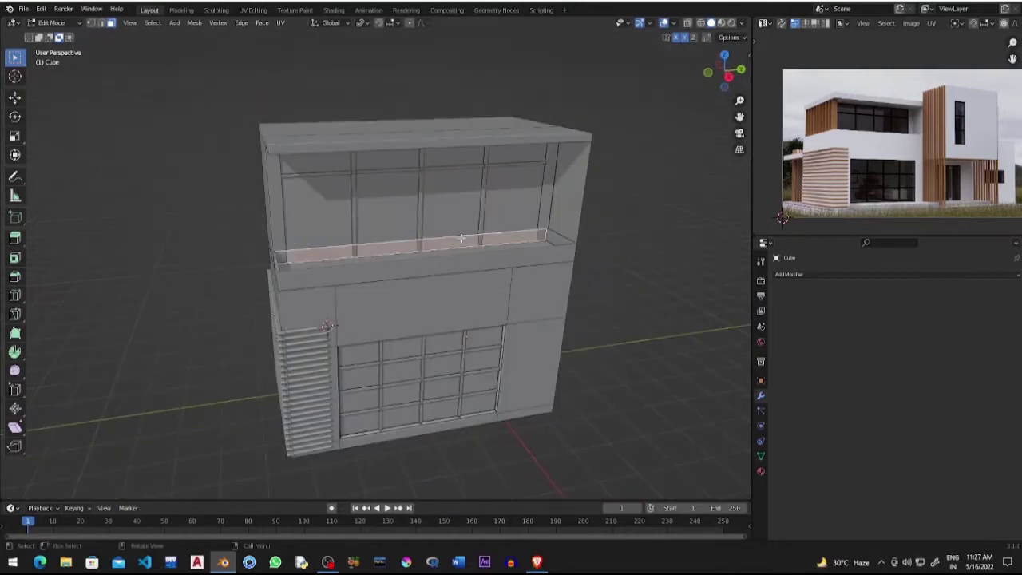
key(Tab)
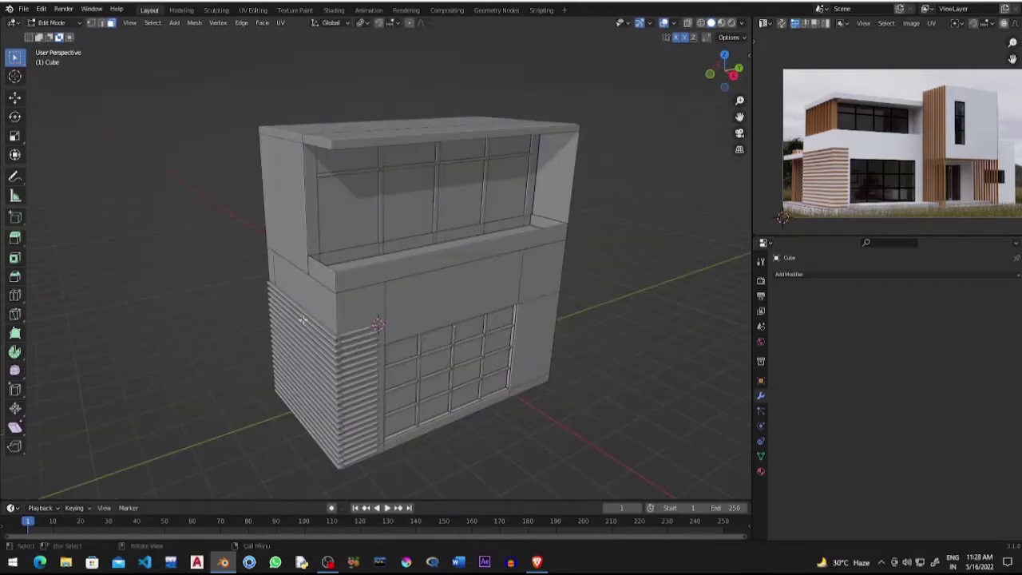
key(shift+a)
key(g)
click(239, 200)
Flatten the cube along X into a thin slat and slide it along the upper side
key(Tab)
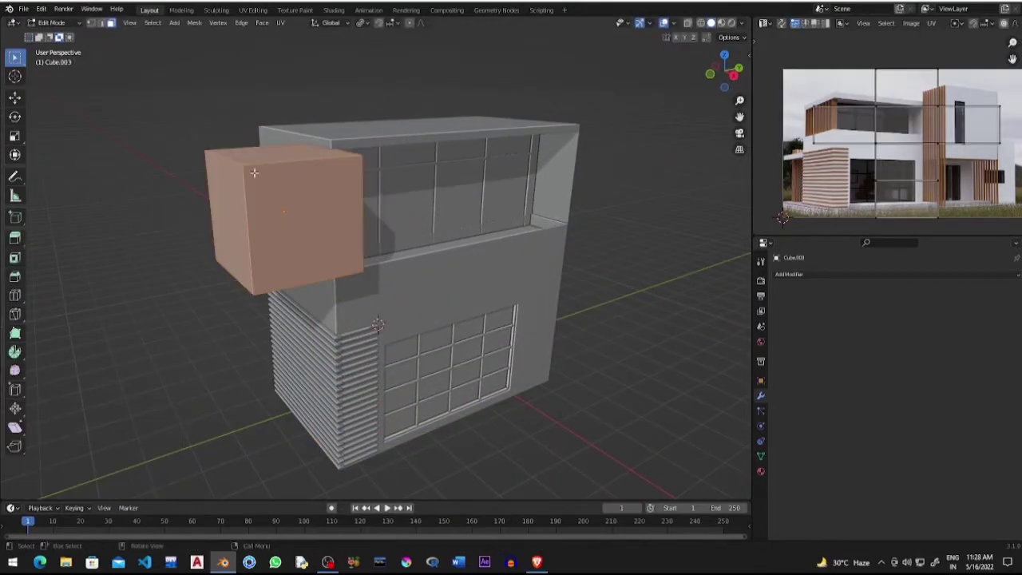
key(g)
key(x)
click(264, 204)
middle_drag(264, 204, 351, 209)
key(g)
key(x)
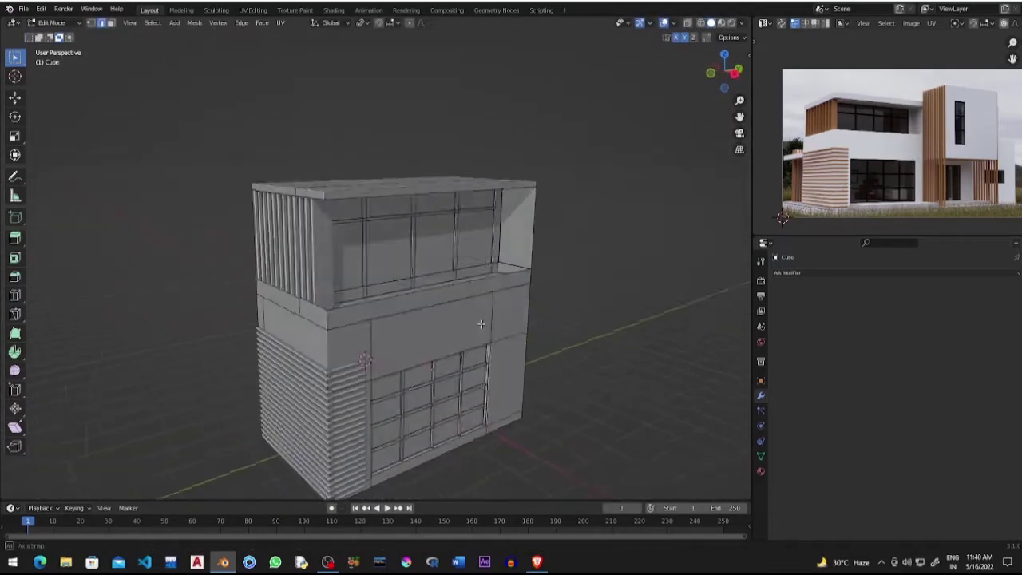
Check the slat cladding with different viewport shading, then return to Object Mode
middle_drag(311, 257, 375, 258)
click(742, 22)
mouse_move(780, 72)
middle_down()
mouse_move(554, 254)
mouse_move(392, 291)
middle_up()
key(Tab)
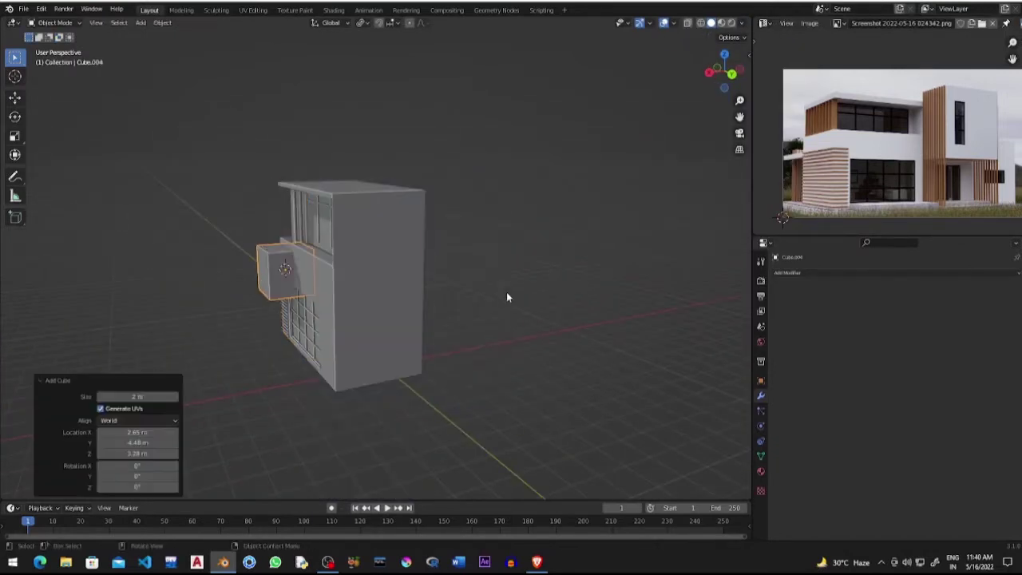
Place the new cube against the house's right side and stretch it along X into a tall tower
middle_drag(385, 381, 382, 386)
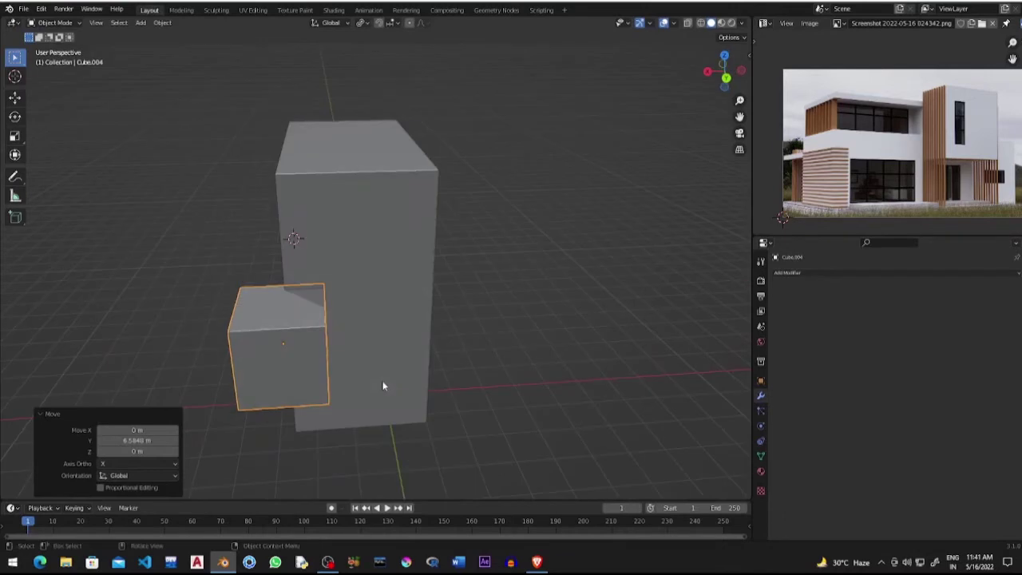
click(329, 314)
key(Tab)
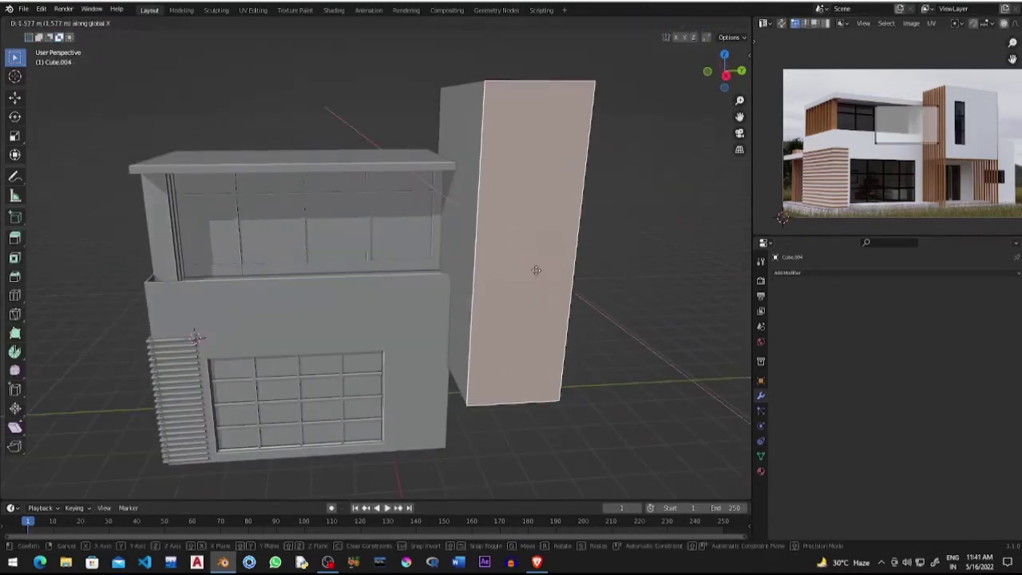
click(563, 269)
middle_drag(406, 359, 430, 356)
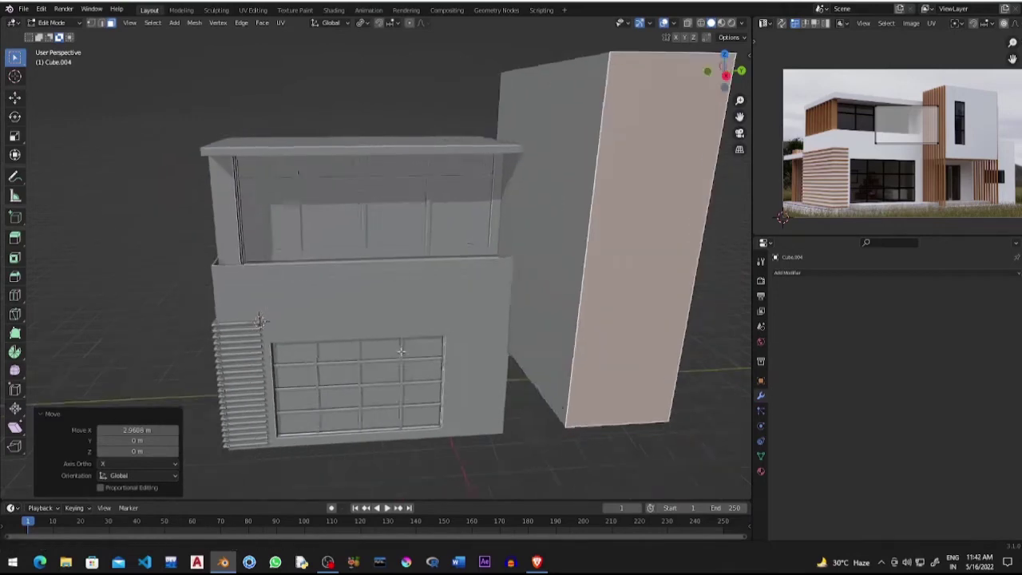
key(g)
key(x)
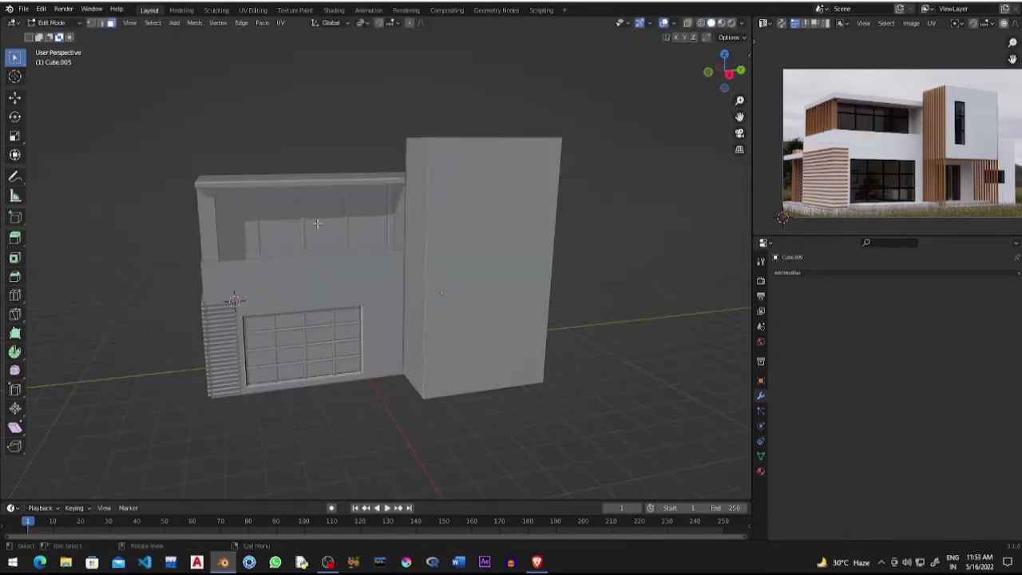
Add another cube and move it along Y beside the house
key(Tab)
key(shift+a)
click(237, 281)
key(g)
key(y)
click(381, 297)
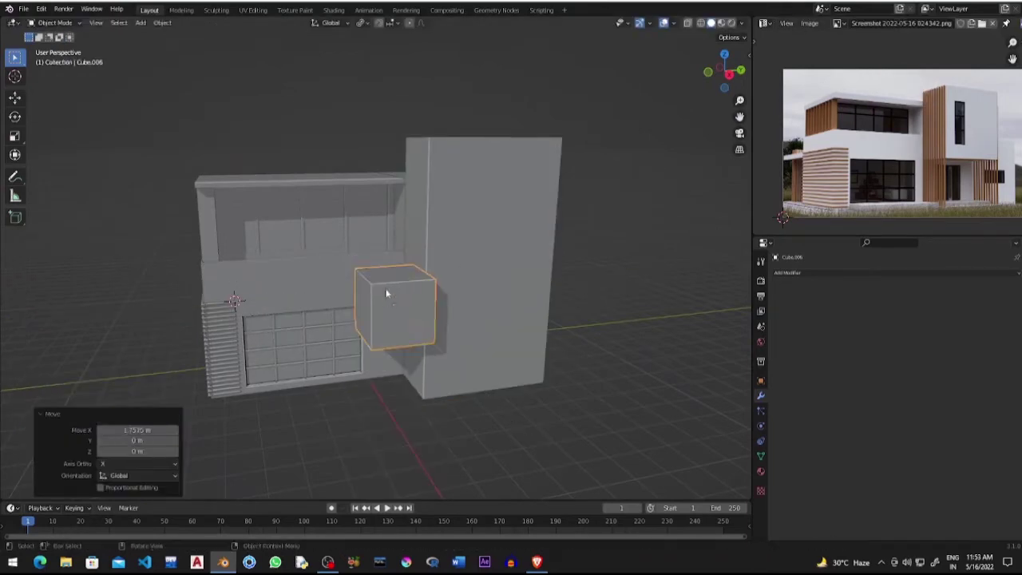
Pull the cube's front face along Y to make it a thin, tall slat
key(Tab)
click(389, 289)
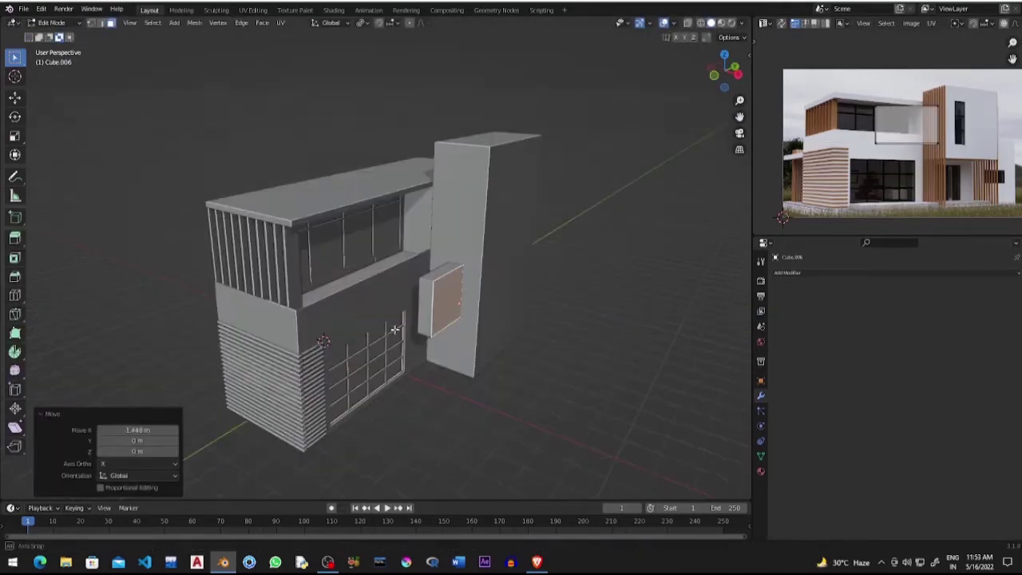
key(g)
key(y)
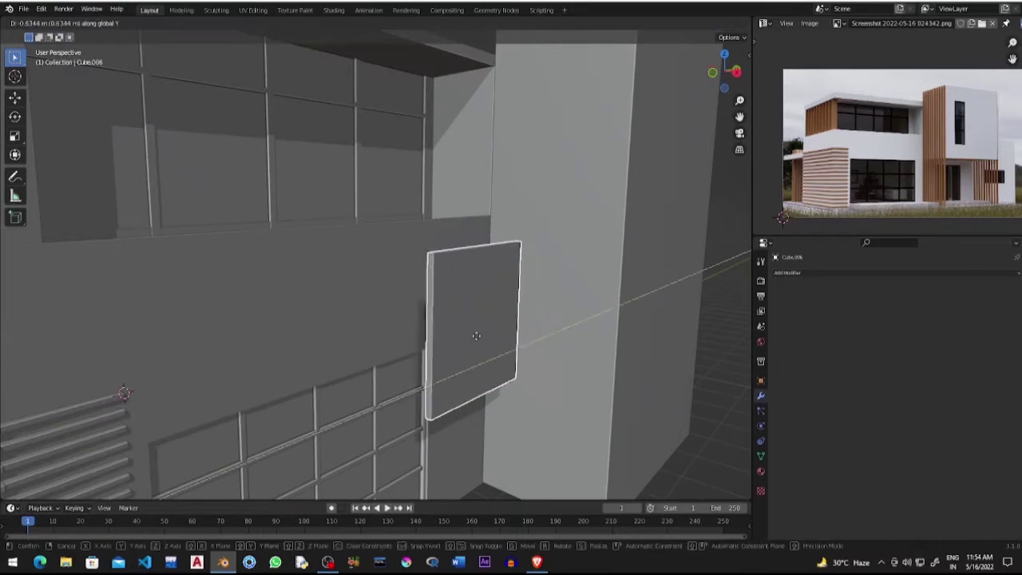
click(509, 343)
scroll(417, 344, down, 3)
key(g)
key(y)
right_click(416, 343)
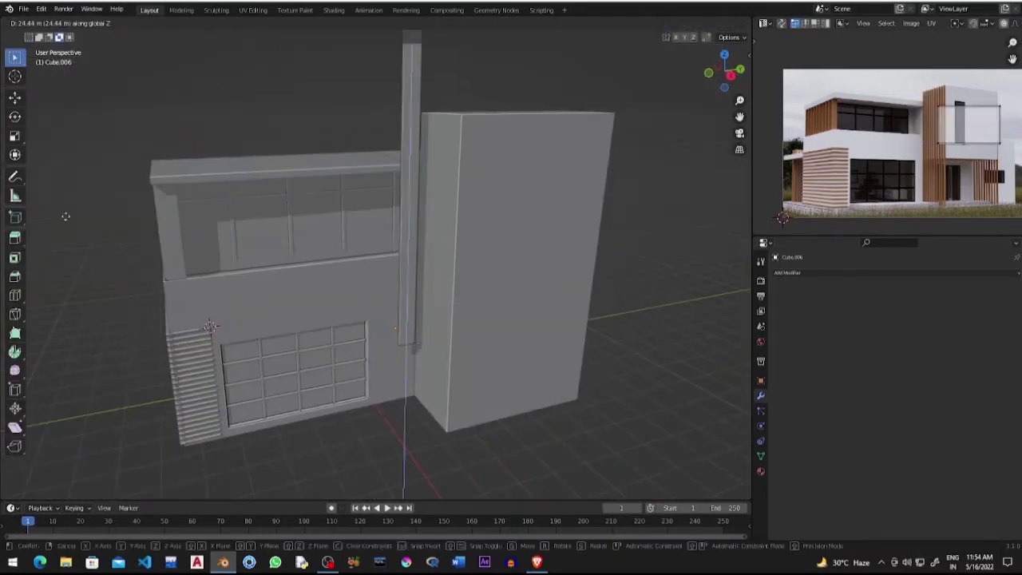
click(332, 419)
Move the slat along Y to the tower's front corner
key(Tab)
key(g)
key(y)
click(425, 228)
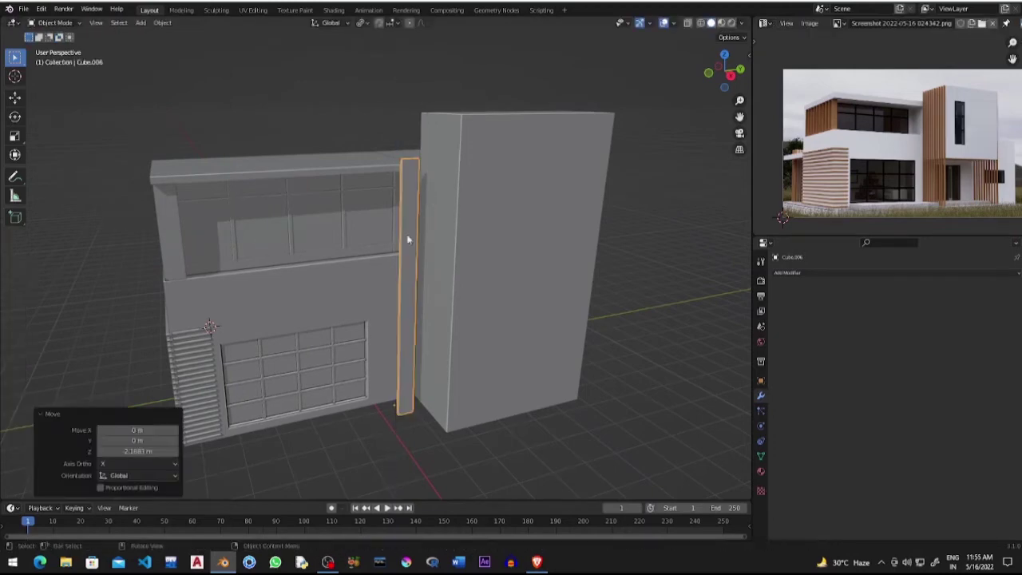
Adjust the slat's geometry vertically in Edit Mode and zoom in to inspect it
key(Tab)
key(KP_Decimal)
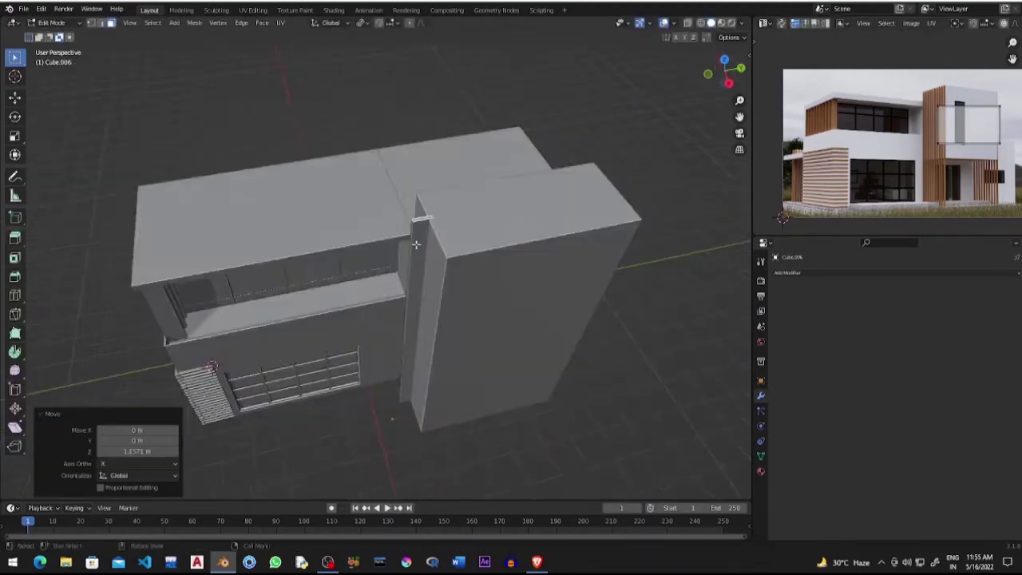
key(g)
key(z)
key(Escape)
scroll(440, 227, down, 5)
scroll(440, 228, down, 4)
key(Tab)
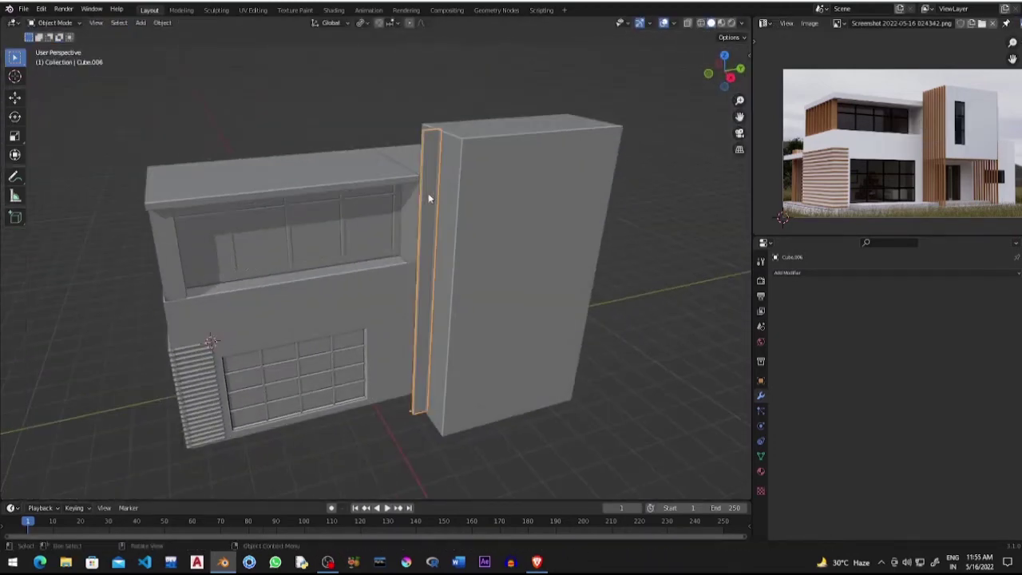
scroll(474, 224, up, 5)
mouse_move(474, 225)
middle_down()
mouse_move(431, 262)
mouse_move(519, 219)
middle_up()
Slide the slat along X and give it an Array modifier with an X offset factor and higher count
key(g)
key(x)
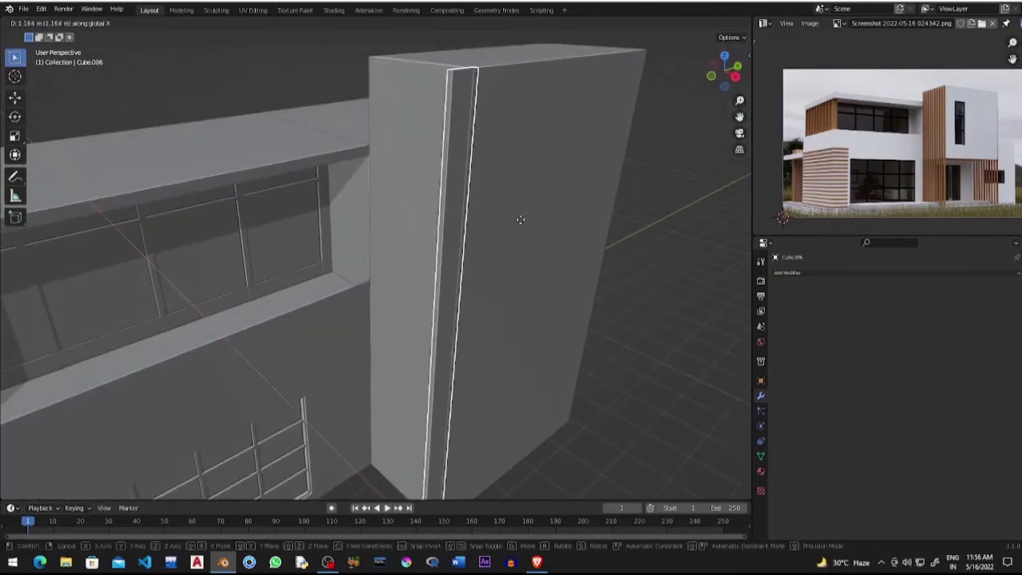
click(527, 223)
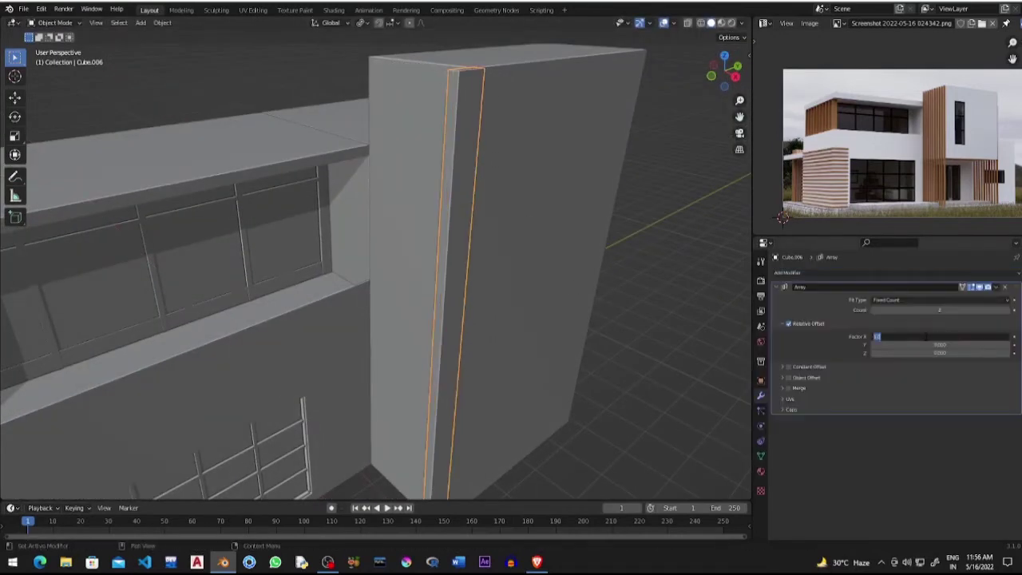
drag(877, 336, 924, 336)
scroll(604, 364, down, 3)
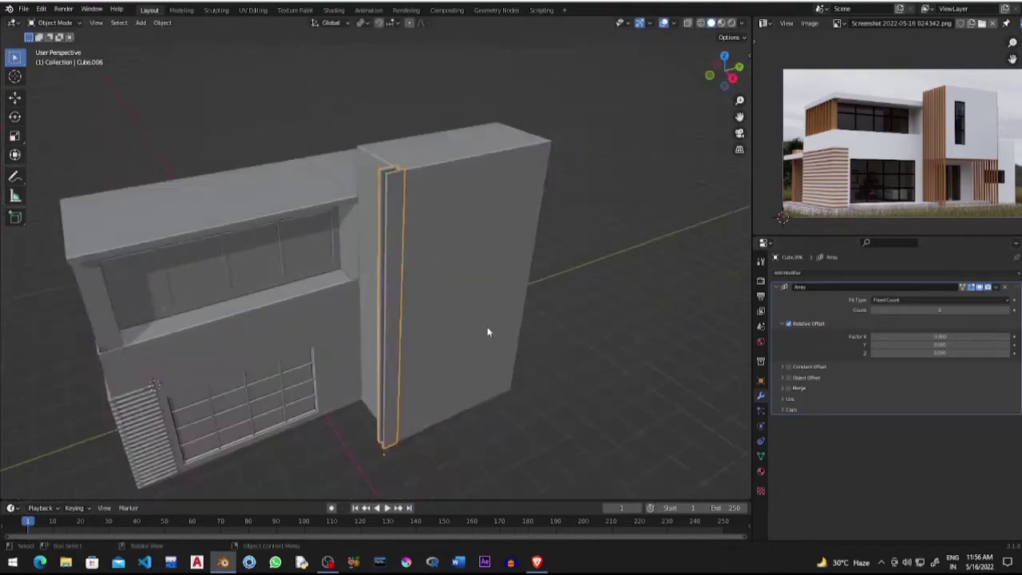
middle_drag(487, 327, 559, 320)
drag(878, 310, 926, 310)
scroll(549, 427, up, 4)
middle_drag(511, 400, 550, 427)
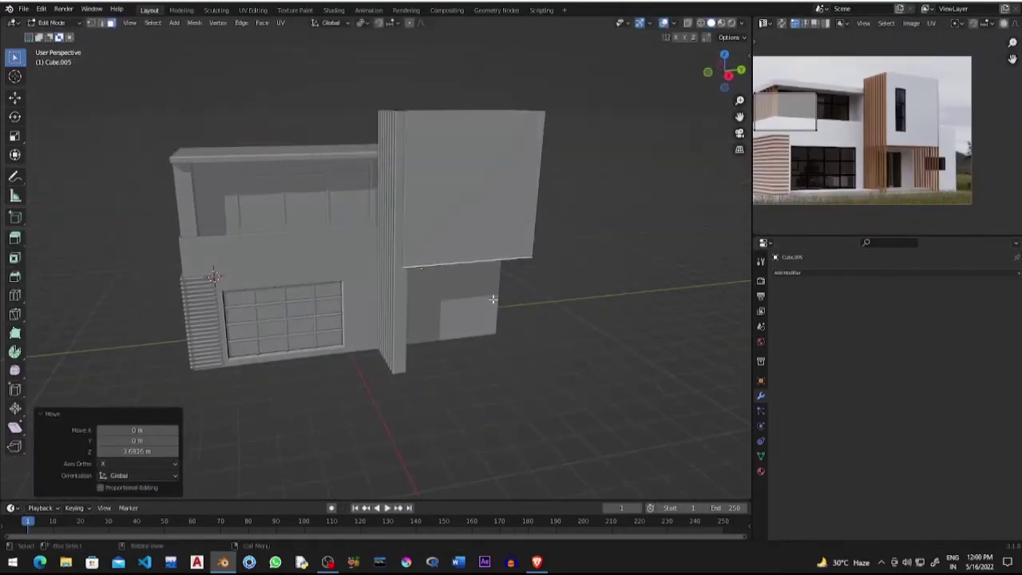
Raise the tower face vertically and reposition the pillar along Y
mouse_move(531, 306)
middle_down()
mouse_move(502, 272)
mouse_move(506, 261)
mouse_move(413, 331)
middle_up()
key(g)
key(z)
click(501, 272)
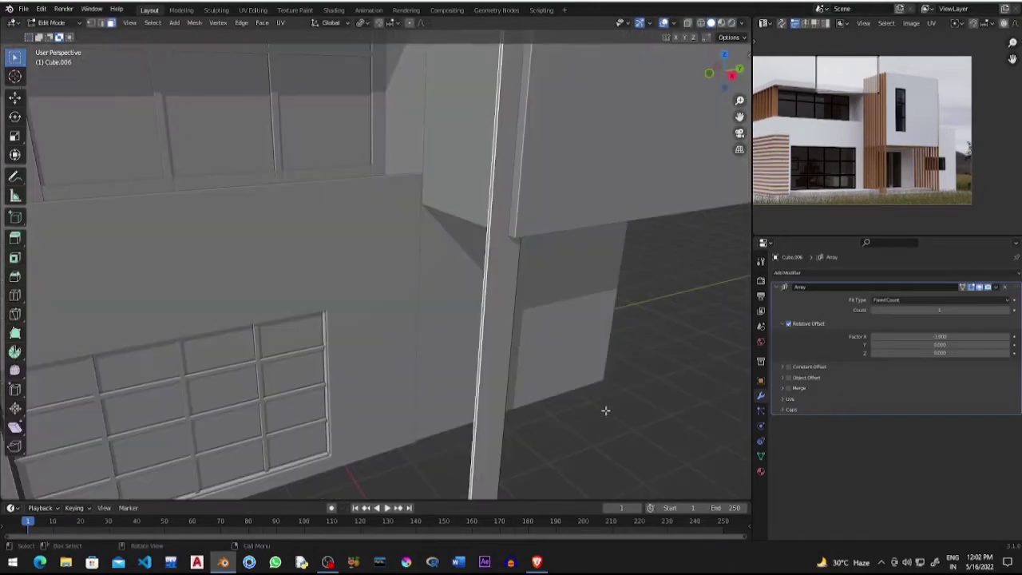
key(g)
key(y)
click(673, 388)
key(g)
key(y)
click(485, 389)
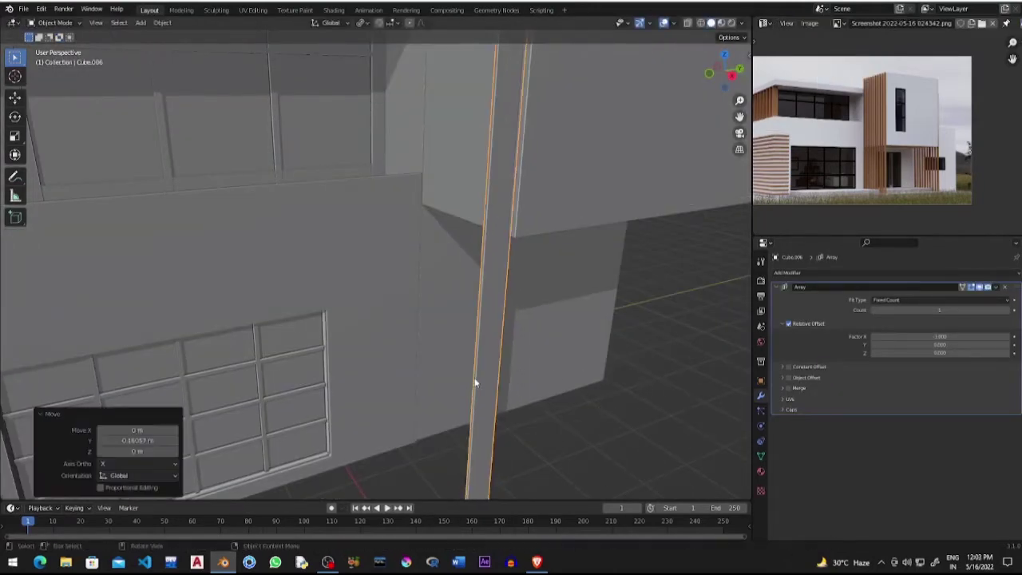
Thin the pillar along Y and increase the array count into many slats
key(Tab)
key(g)
key(y)
click(521, 362)
scroll(521, 361, down, 5)
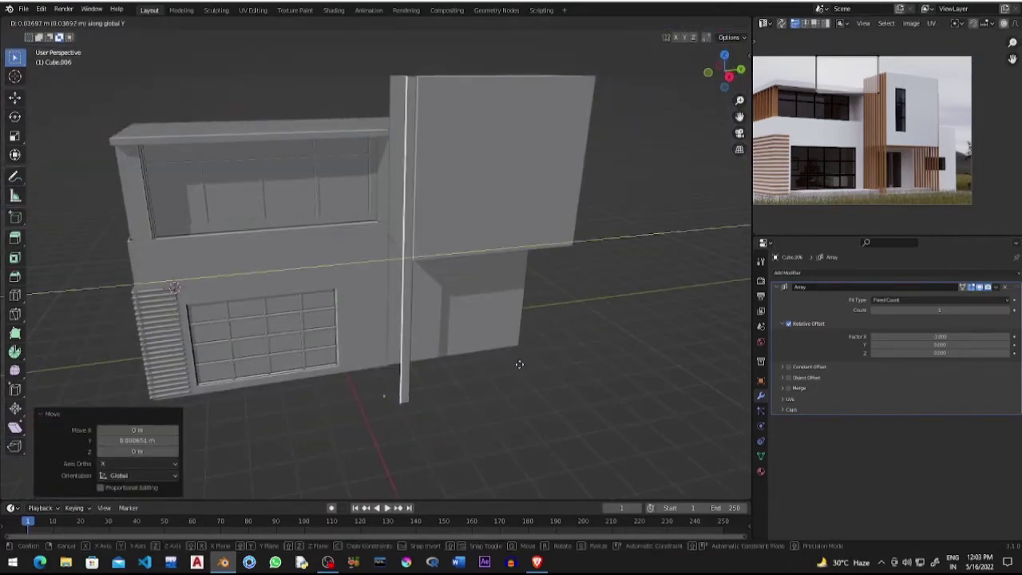
drag(938, 310, 982, 310)
mouse_move(479, 320)
middle_down()
mouse_move(518, 352)
mouse_move(580, 333)
middle_up()
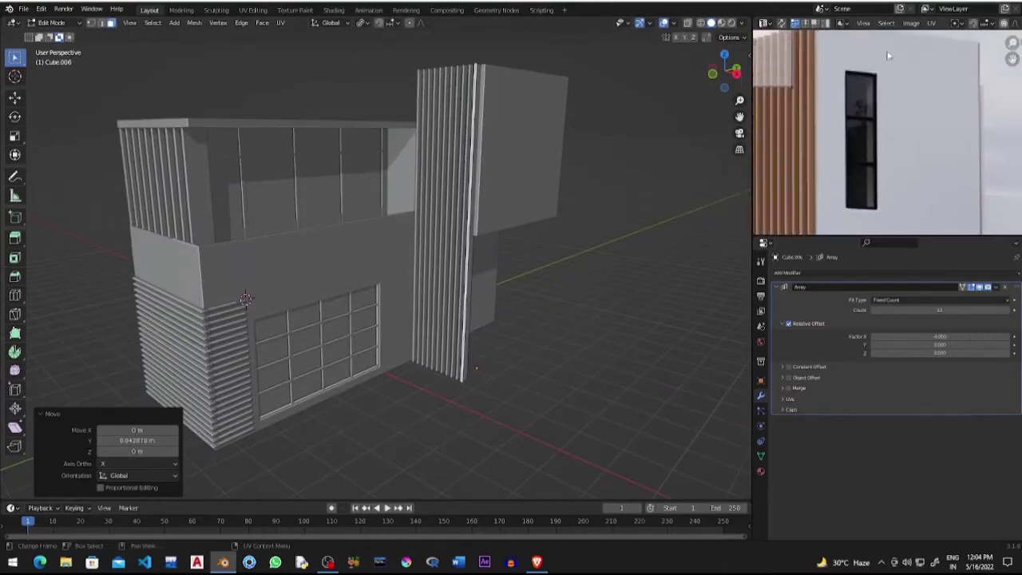
Shift the slat cladding along X in Object Mode
key(Tab)
key(g)
key(x)
click(492, 190)
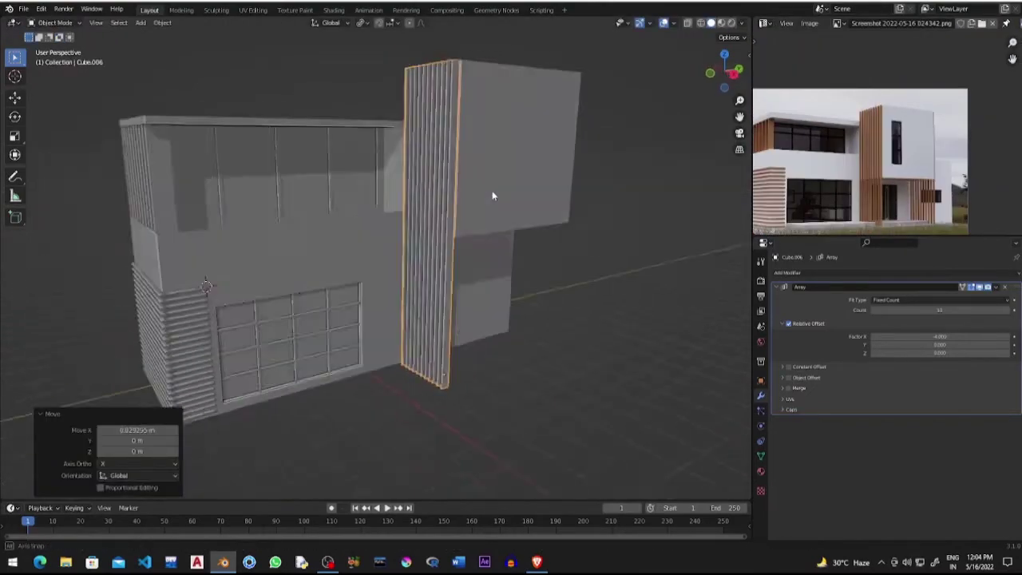
mouse_move(492, 190)
middle_down()
mouse_move(574, 372)
mouse_move(589, 333)
mouse_move(543, 358)
mouse_move(419, 318)
middle_up()
Add a loop cut to the tower's upper block and slide it vertically
click(414, 314)
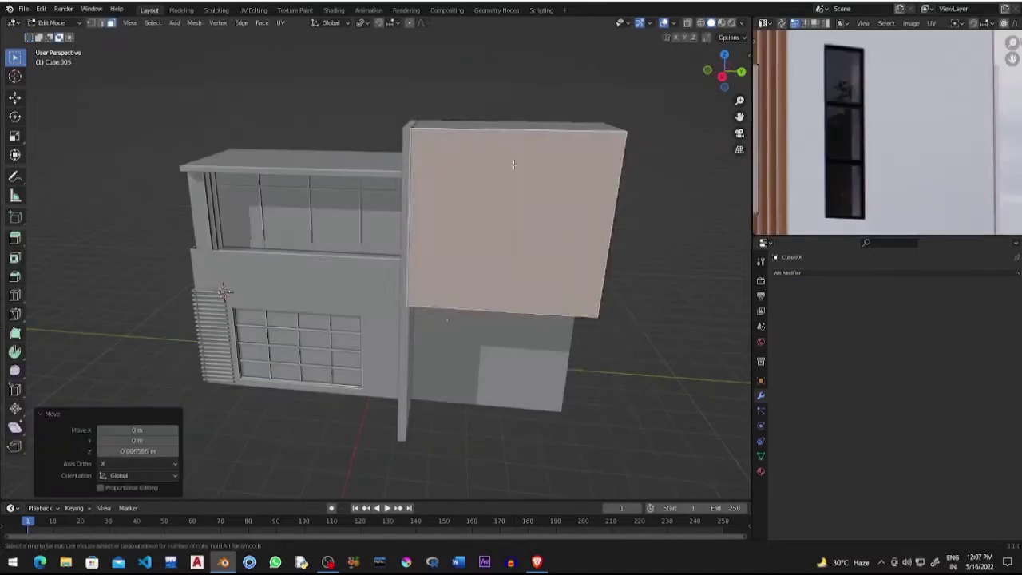
key(ctrl+r)
click(440, 198)
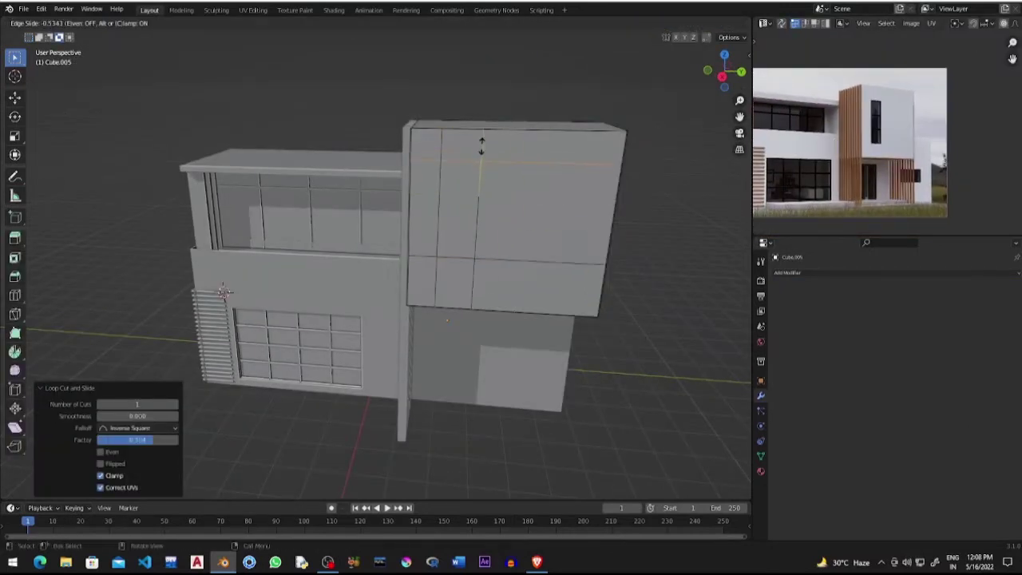
click(431, 255)
key(g)
key(z)
click(435, 370)
Subdivide the window face, slide one vertical edge, and dissolve the extra vertical edges
click(440, 184)
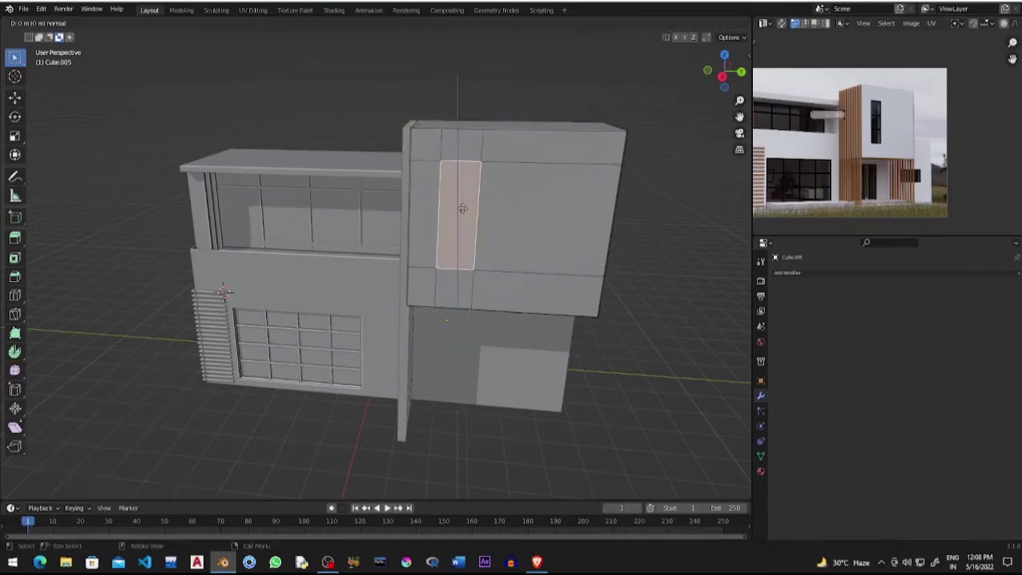
right_click(463, 209)
click(503, 201)
scroll(503, 201, up, 3)
scroll(465, 159, up, 2)
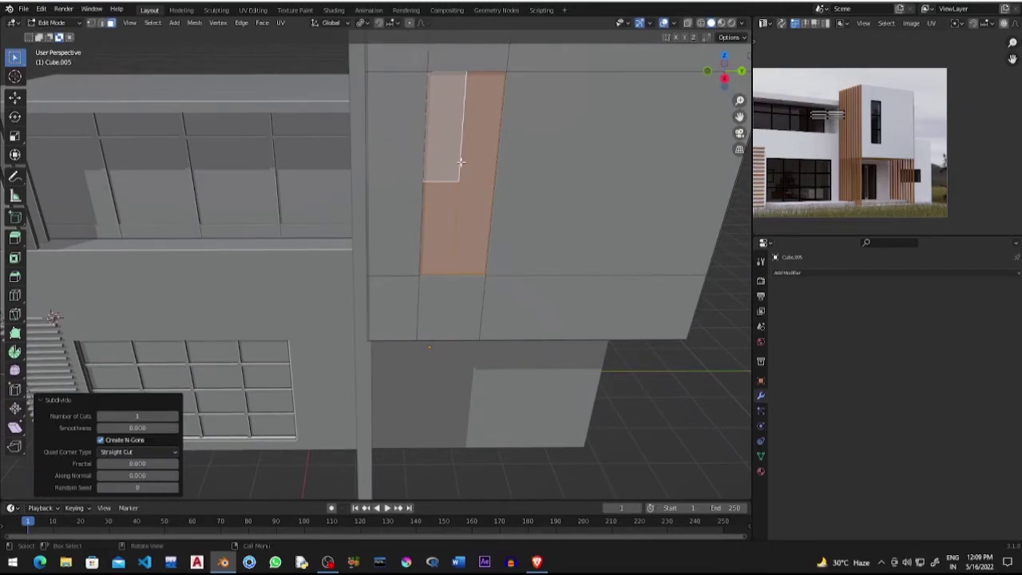
click(448, 136)
right_click(473, 135)
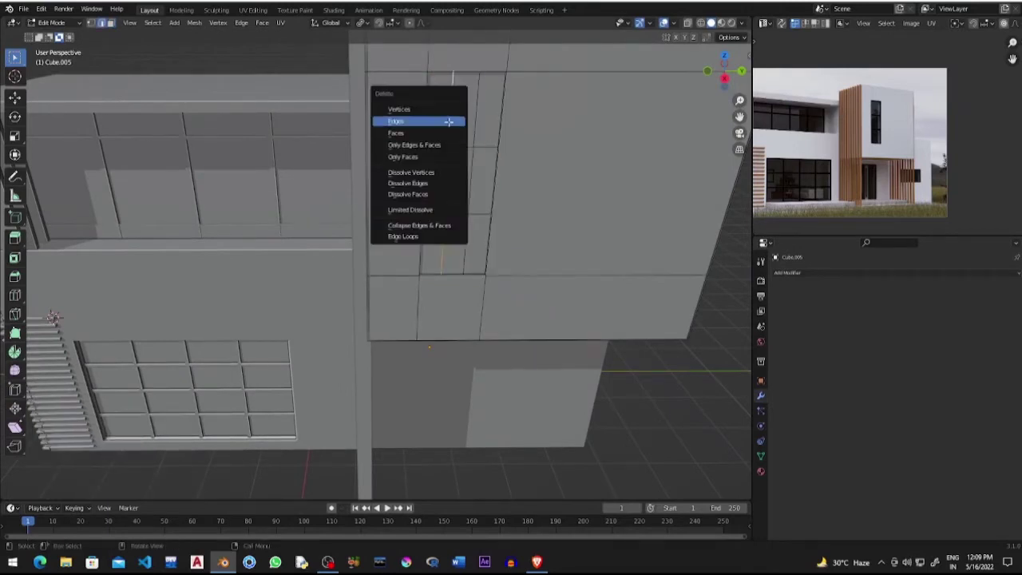
click(467, 121)
right_click(463, 199)
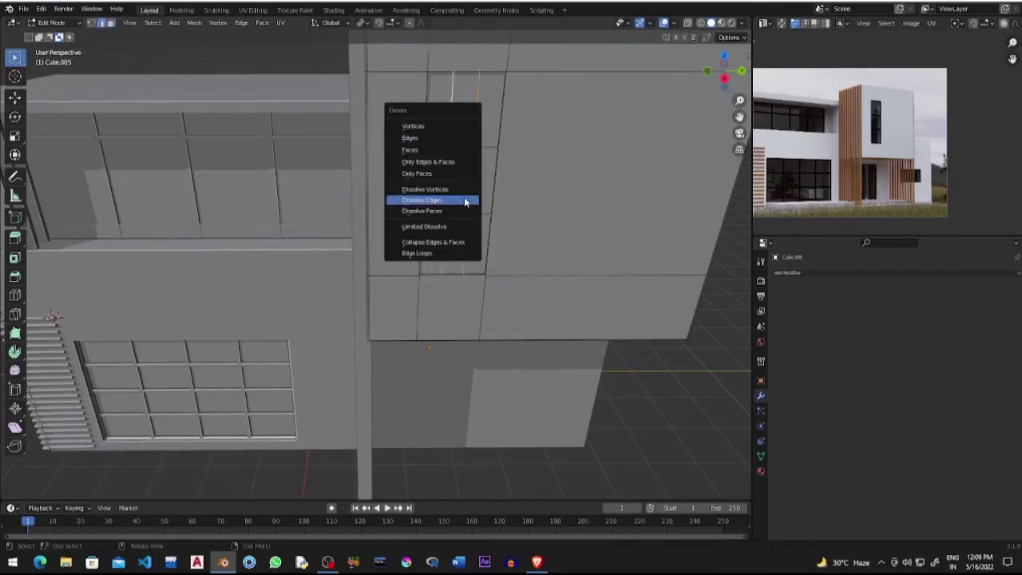
click(468, 200)
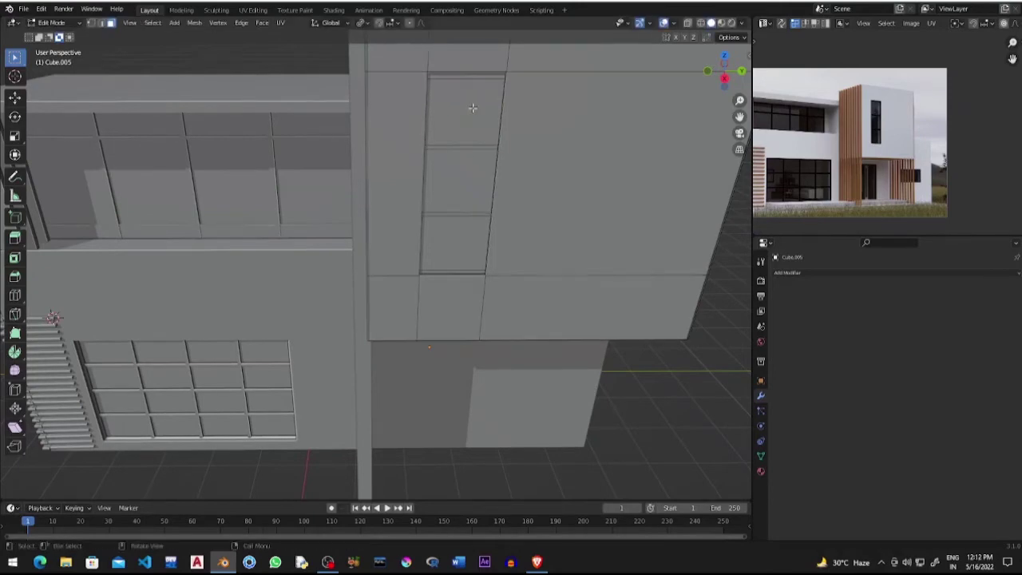
Select the three window panes and extrude them inward into a recess
click(472, 108)
shift+click(456, 178)
middle_drag(456, 179, 485, 235)
key(e)
click(516, 244)
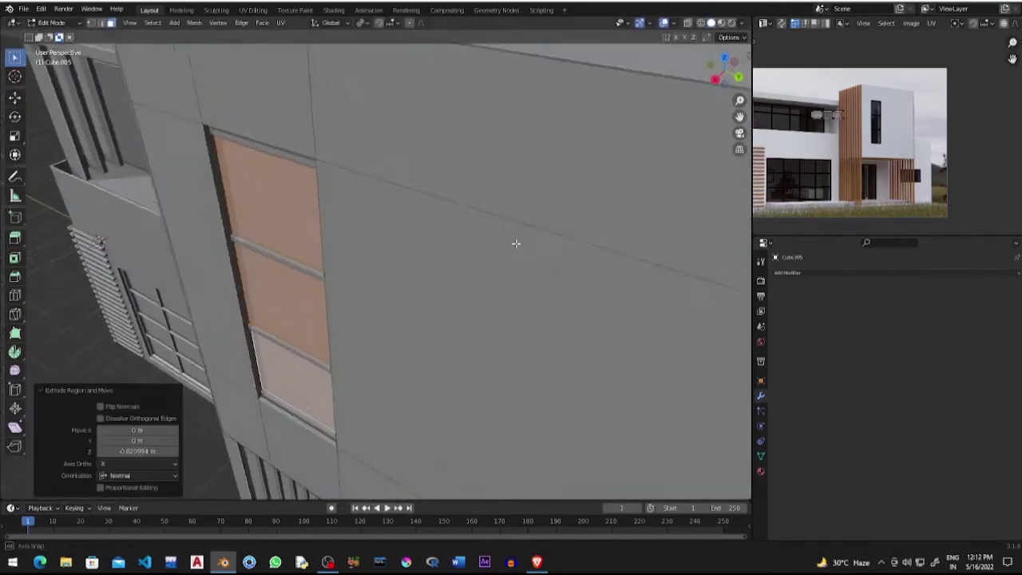
scroll(516, 244, down, 5)
scroll(485, 280, down, 2)
middle_drag(485, 279, 440, 303)
Duplicate the slat cladding object and place the copy
key(Tab)
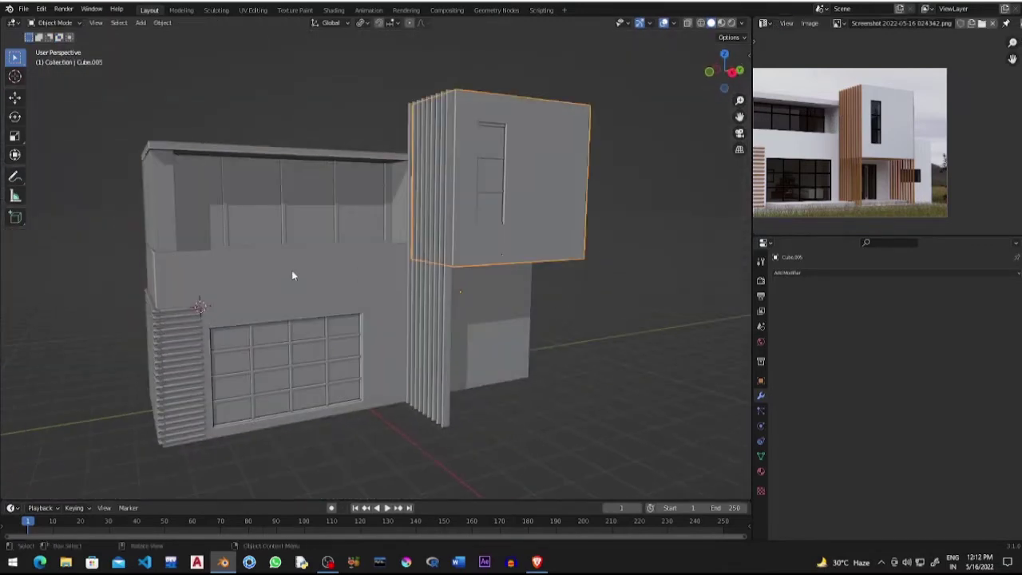
click(503, 349)
middle_drag(502, 349, 609, 333)
key(shift+d)
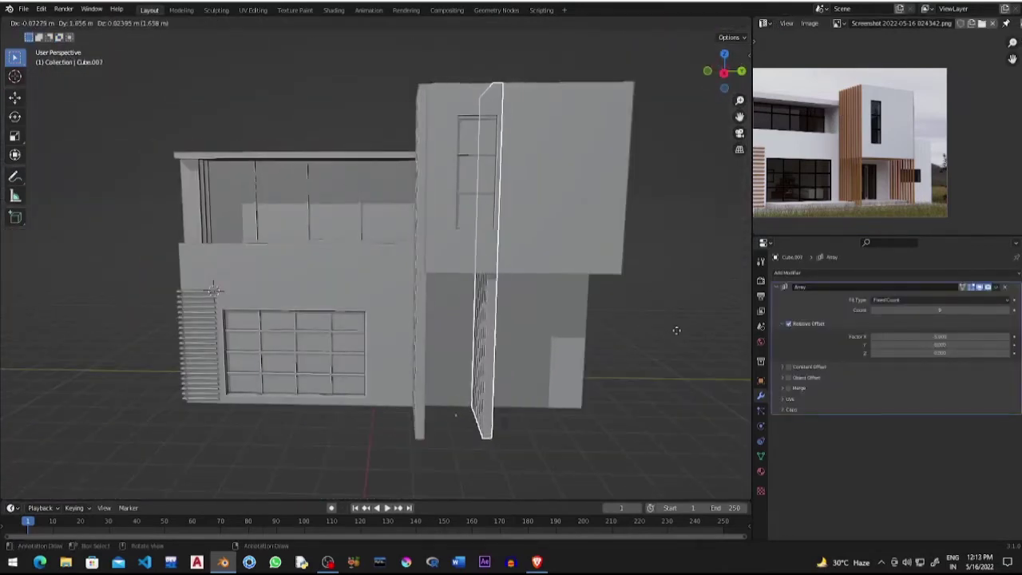
click(675, 330)
middle_drag(676, 331, 452, 378)
scroll(452, 379, up, 3)
mouse_move(459, 427)
middle_down()
mouse_move(410, 384)
mouse_move(431, 362)
mouse_move(691, 346)
mouse_move(456, 365)
mouse_move(562, 358)
middle_up()
Move the duplicated slats along Y to the tower's right front corner
key(g)
key(y)
click(418, 372)
key(g)
key(z)
right_click(435, 354)
scroll(690, 346, down, 5)
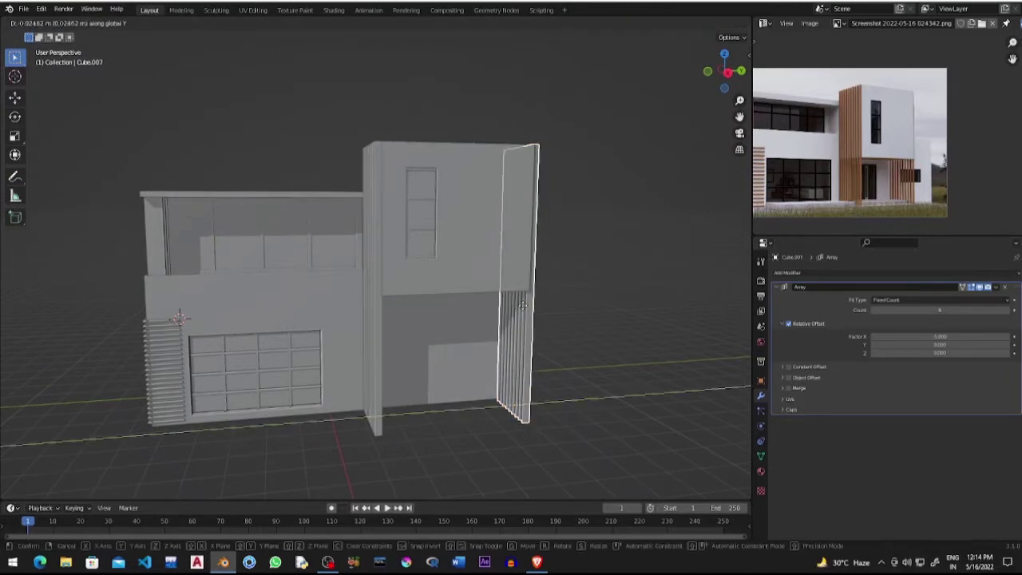
middle_drag(538, 401, 463, 381)
click(450, 337)
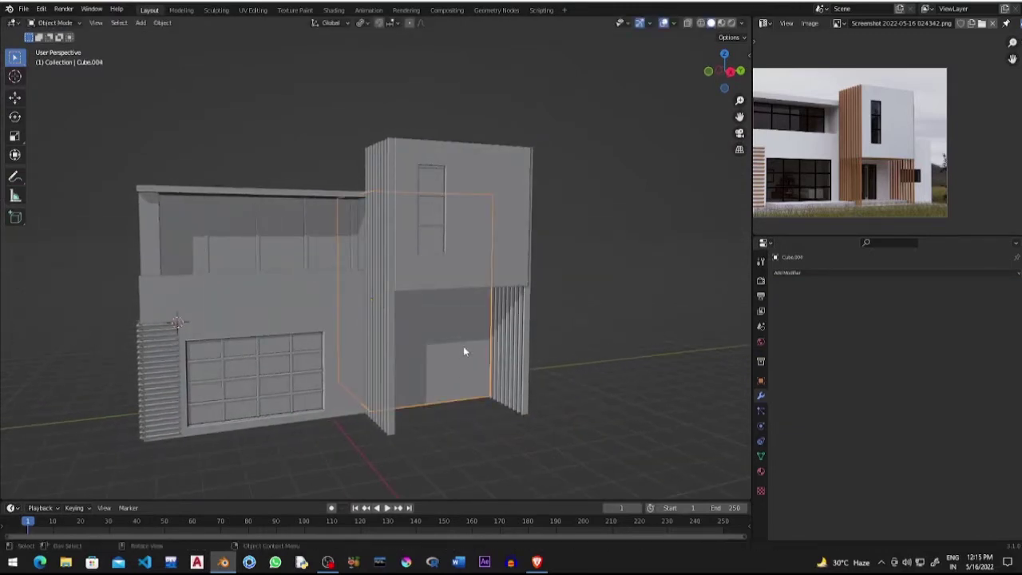
On the tower block, add a vertical loop cut and slide it along Y
click(463, 352)
middle_drag(464, 351, 367, 383)
scroll(367, 382, up, 2)
scroll(366, 383, down, 1)
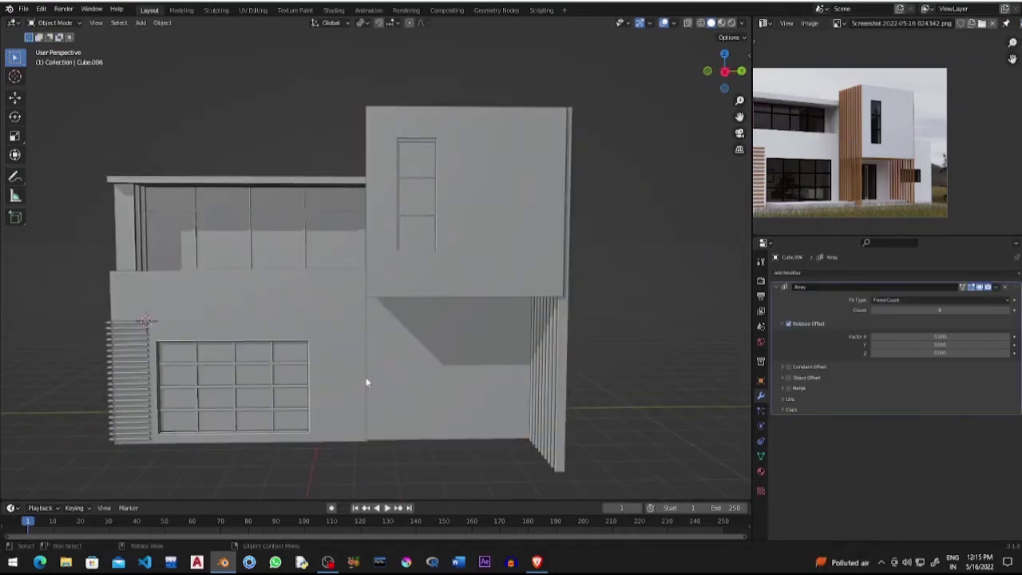
click(492, 234)
key(Tab)
click(397, 279)
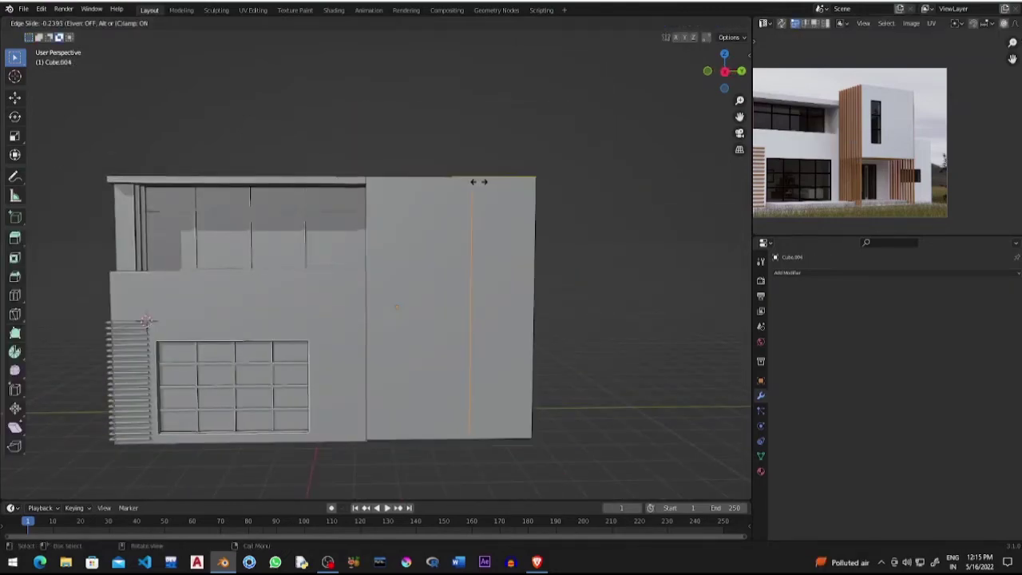
middle_drag(397, 279, 331, 285)
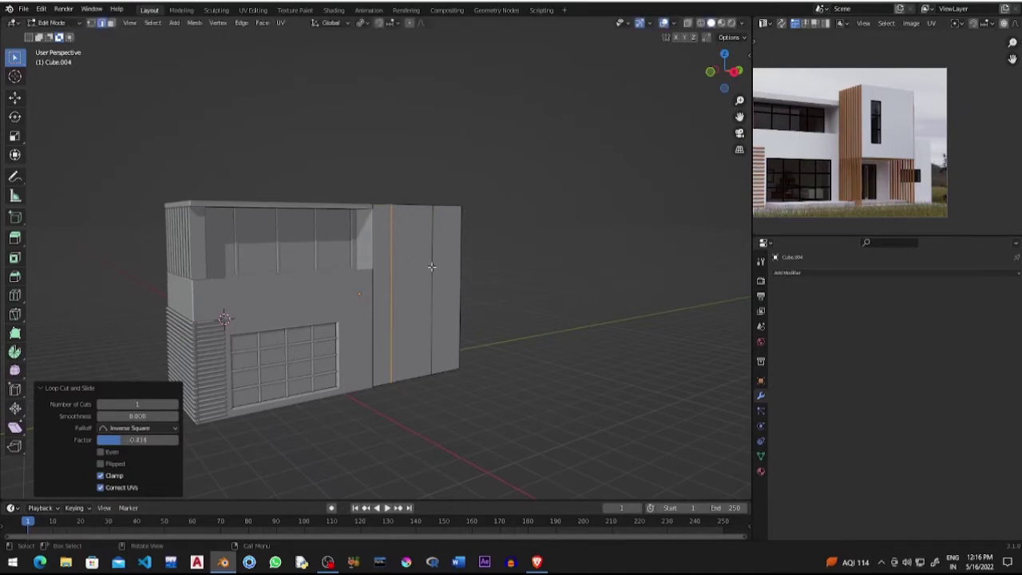
key(g)
key(y)
click(461, 271)
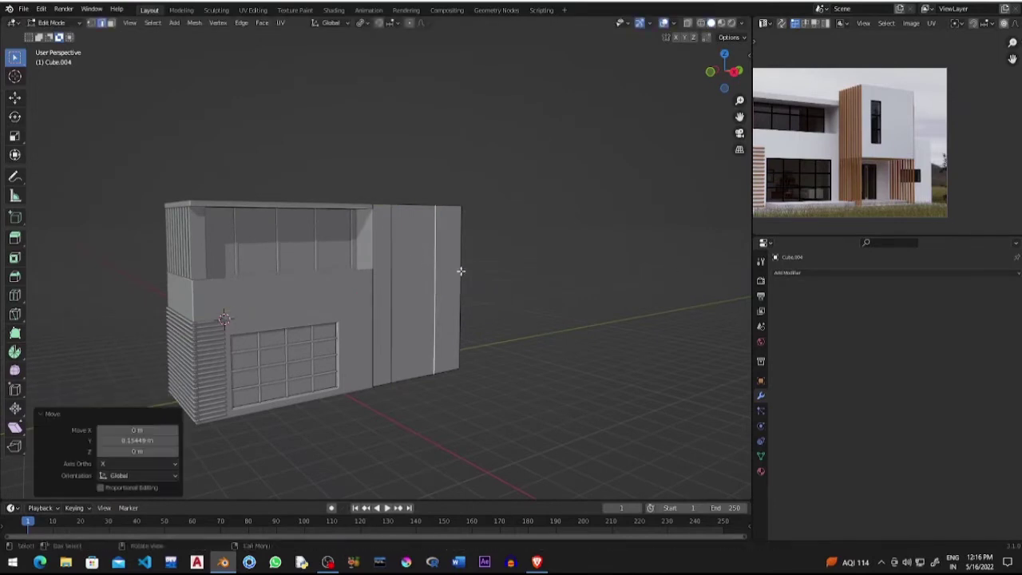
Add a horizontal loop cut on the tower and shift the geometry along Y
click(405, 270)
click(412, 326)
mouse_move(413, 326)
middle_down()
mouse_move(460, 327)
mouse_move(431, 377)
middle_up()
right_click(460, 361)
click(466, 358)
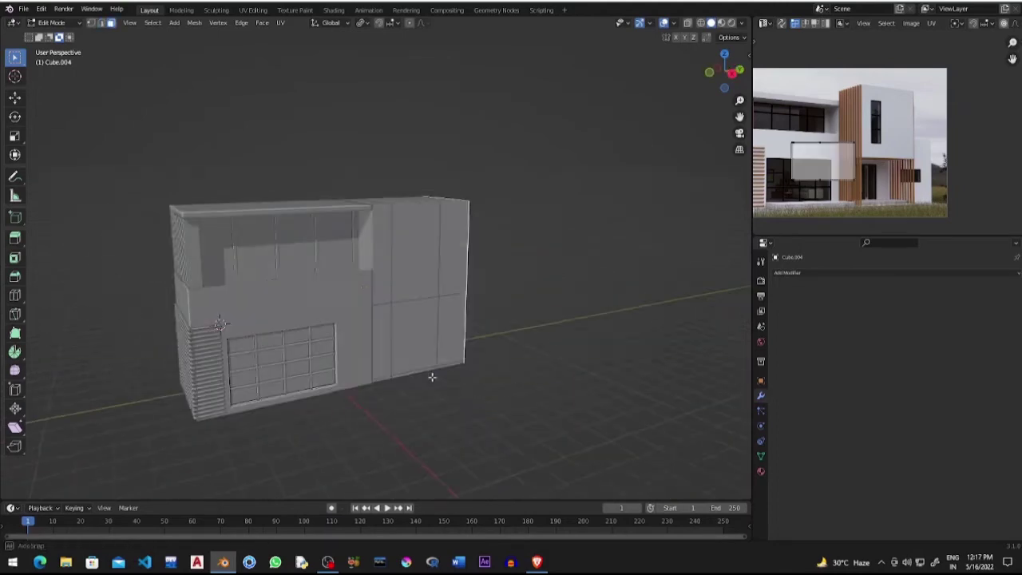
key(g)
key(y)
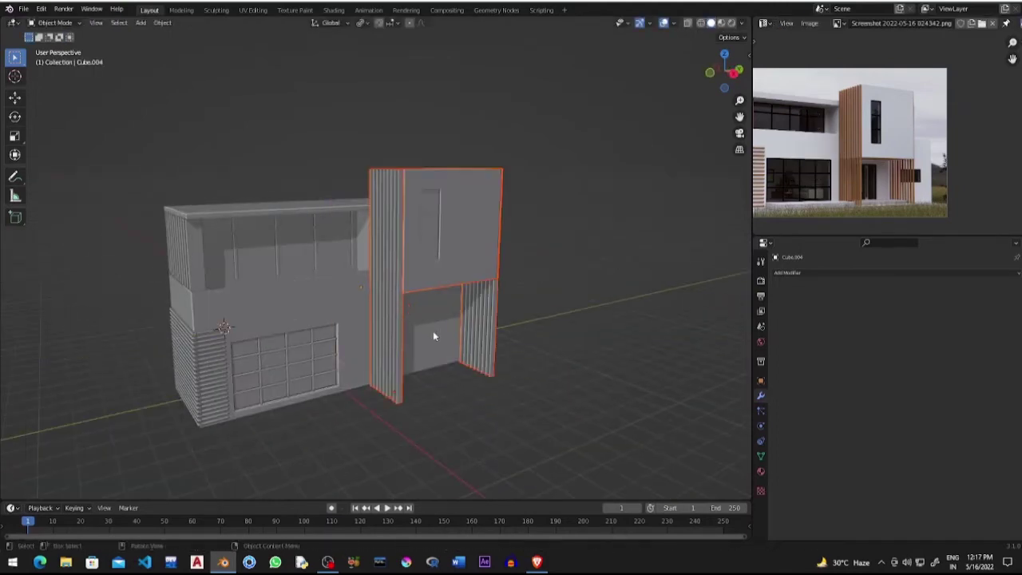
key(Tab)
Push the door-sized face slightly inward to form a recessed door
click(412, 331)
scroll(424, 328, up, 2)
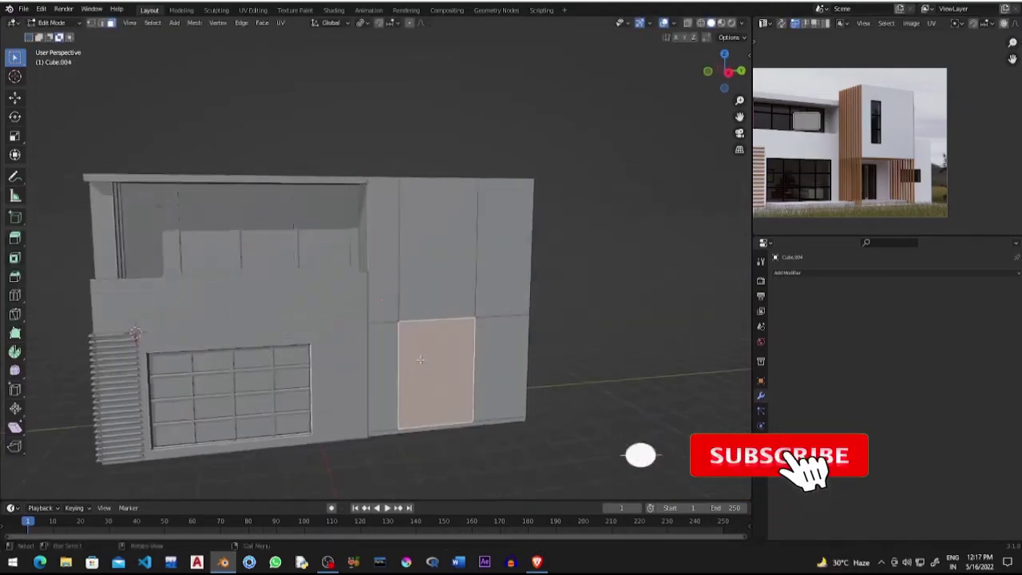
scroll(433, 337, up, 2)
key(e)
click(423, 342)
middle_drag(423, 341, 375, 351)
key(e)
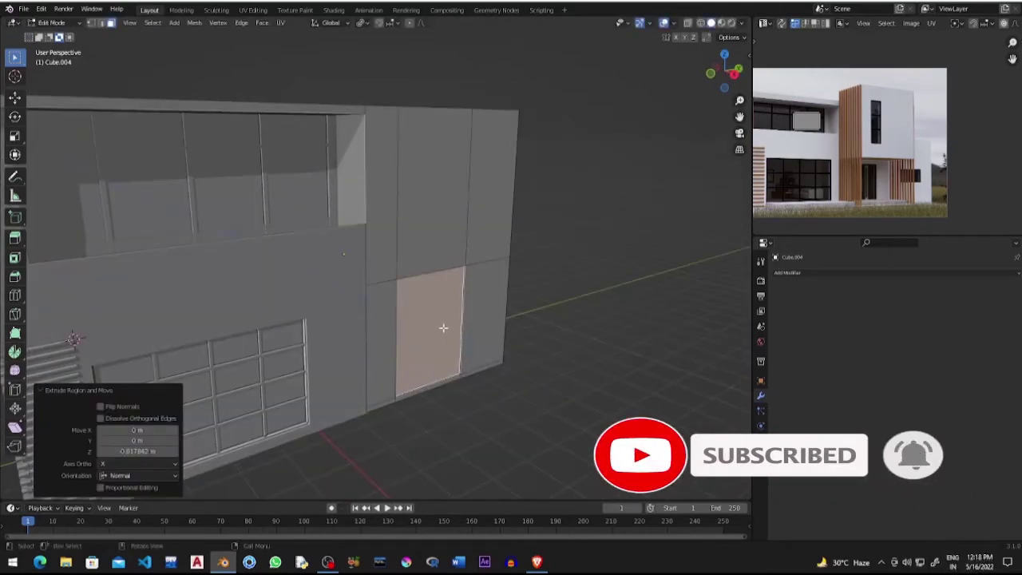
key(ctrl+z)
scroll(896, 153, up, 3)
scroll(896, 153, up, 2)
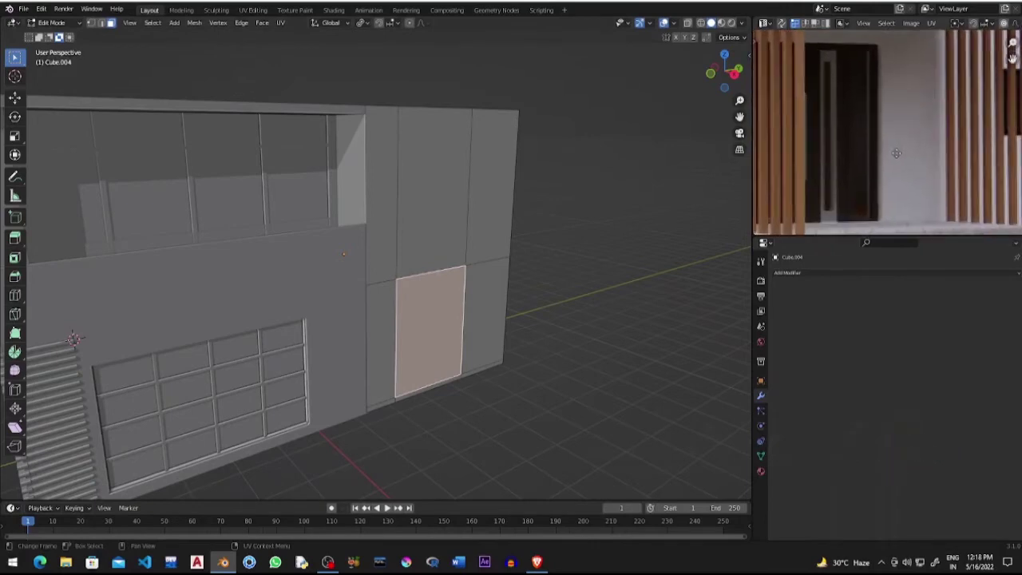
click(434, 305)
key(Tab)
Move the slat block's right face along Y
scroll(508, 405, down, 3)
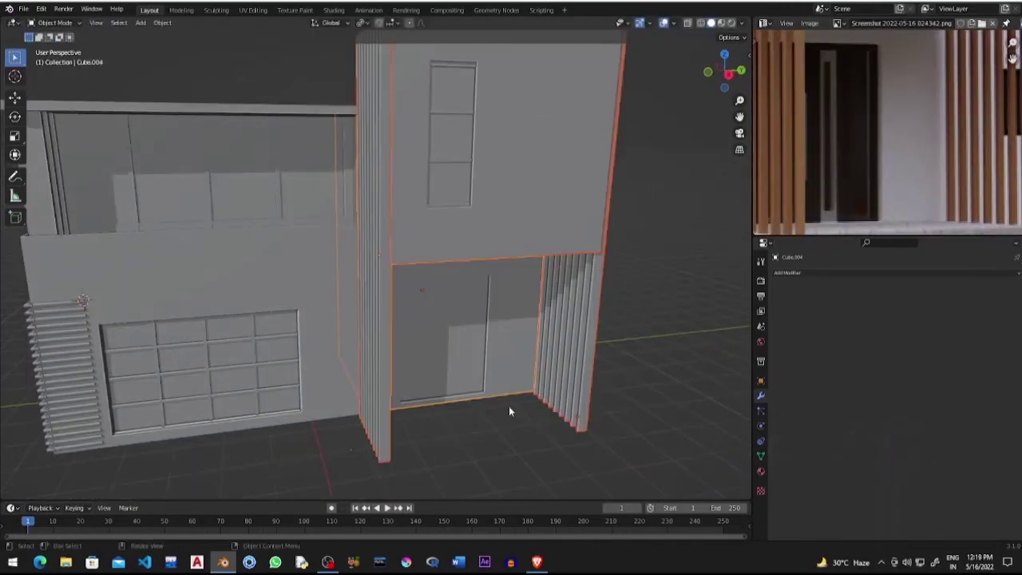
scroll(508, 406, down, 3)
scroll(851, 140, down, 3)
middle_drag(547, 315, 449, 364)
key(Tab)
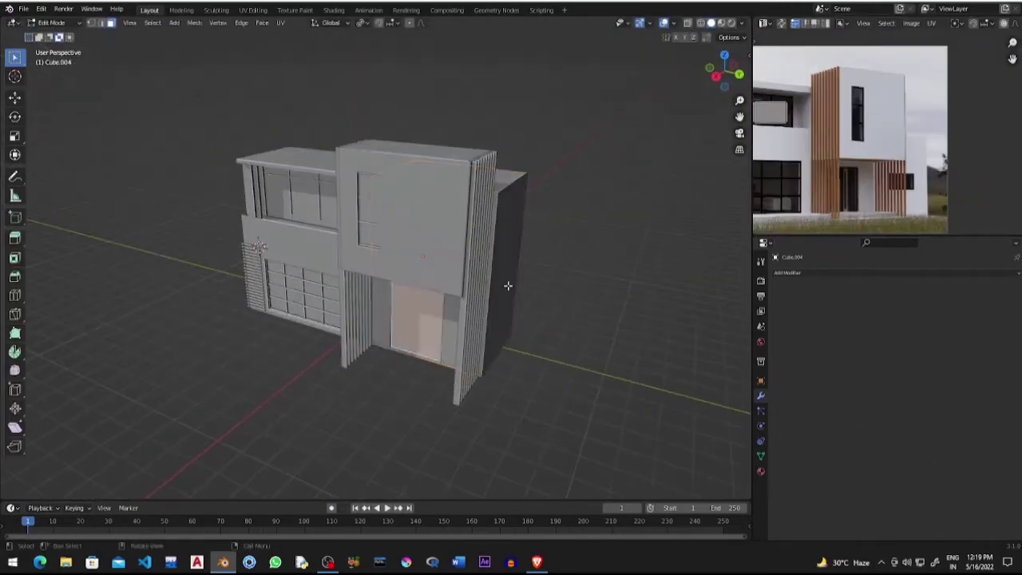
click(483, 264)
key(g)
key(y)
click(483, 253)
key(Tab)
click(450, 233)
Duplicate the slat object along Y, then delete the copy
click(498, 265)
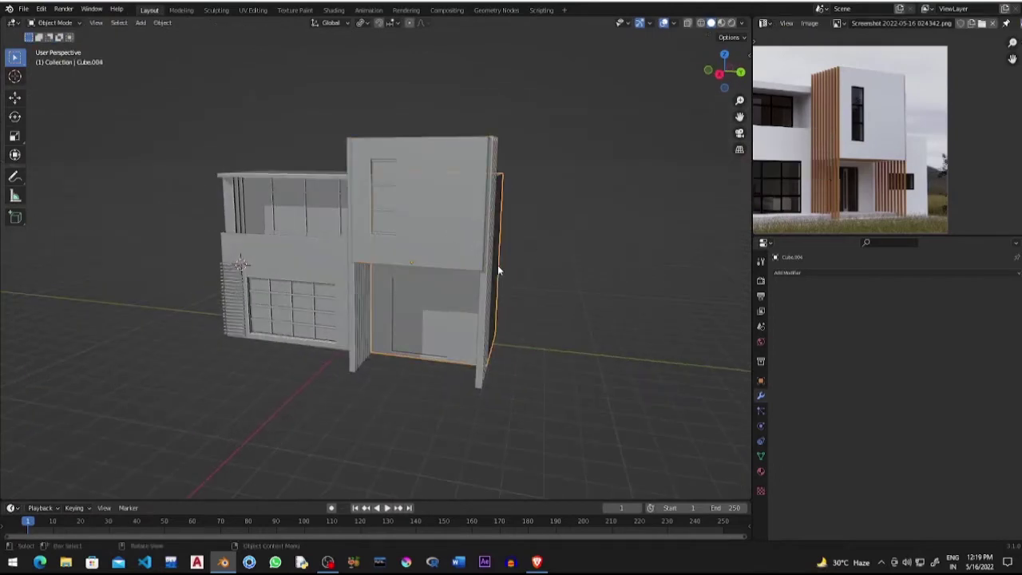
key(shift+d)
key(y)
click(554, 272)
key(Delete)
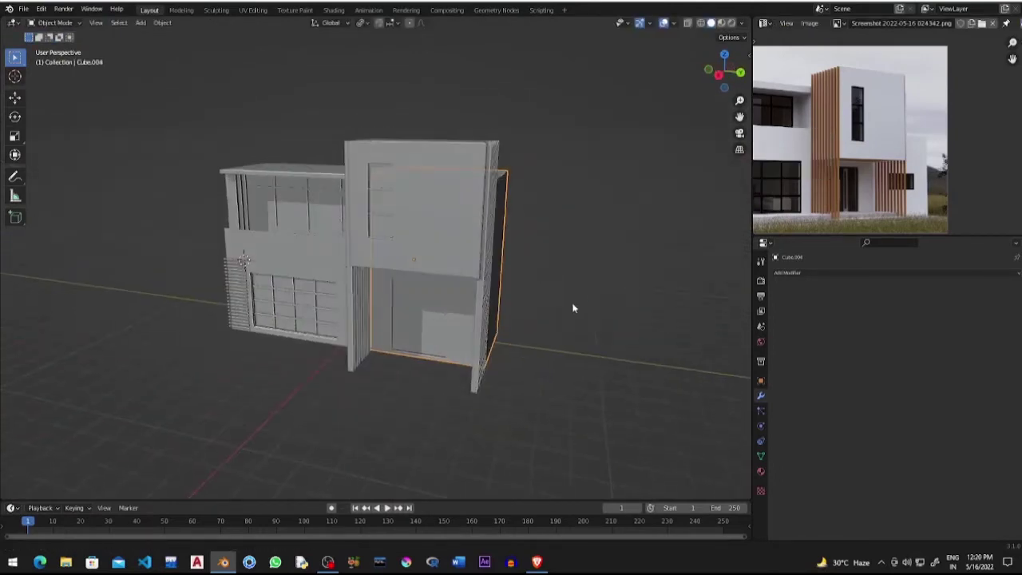
Add a new cube and move it along Y beside the tower
key(shift+a)
click(484, 326)
mouse_move(570, 303)
middle_down()
mouse_move(484, 326)
mouse_move(279, 287)
middle_up()
key(g)
key(y)
click(525, 306)
Try moving the new cube's top face along X, then undo it
key(Tab)
click(275, 284)
key(g)
key(x)
click(323, 336)
key(ctrl+z)
Position the cube along Y right beside the tower
key(Tab)
key(g)
key(y)
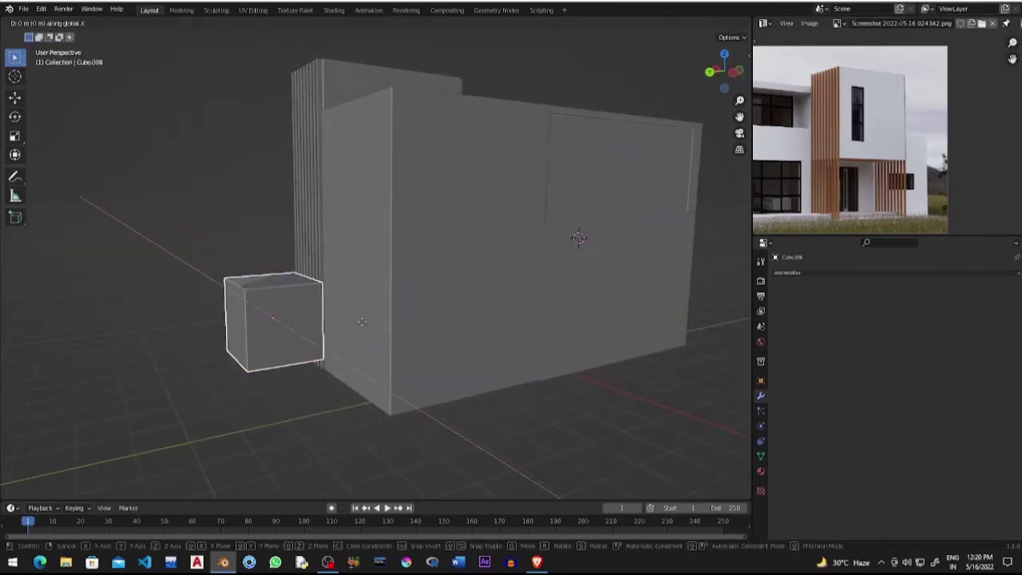
click(417, 339)
mouse_move(417, 338)
middle_down()
mouse_move(395, 379)
mouse_move(458, 446)
middle_up()
key(g)
key(y)
click(414, 197)
scroll(377, 395, down, 3)
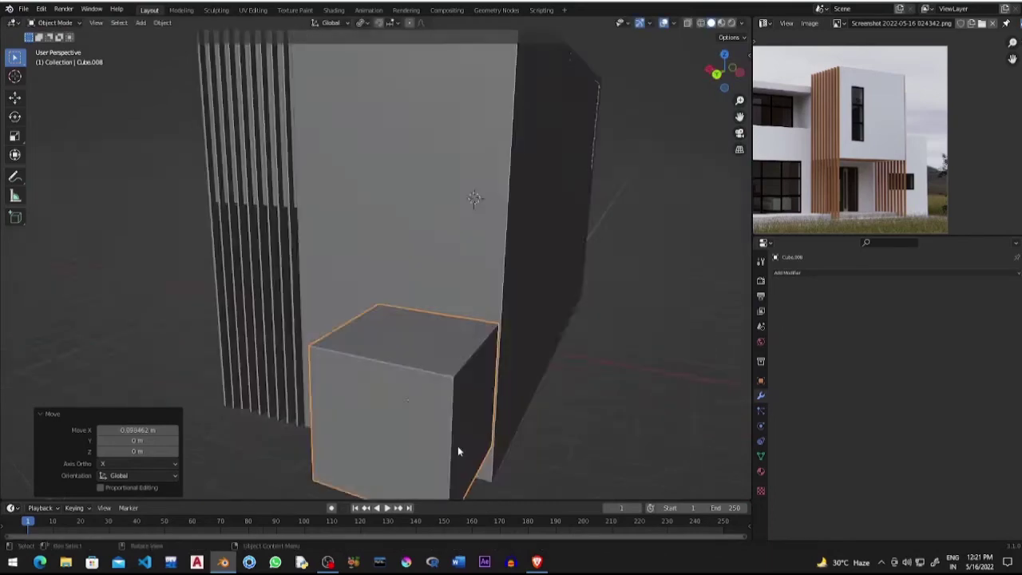
Move the cube's faces in height and along X to shape the annex
key(Tab)
click(453, 311)
middle_drag(453, 312, 485, 338)
key(g)
click(475, 405)
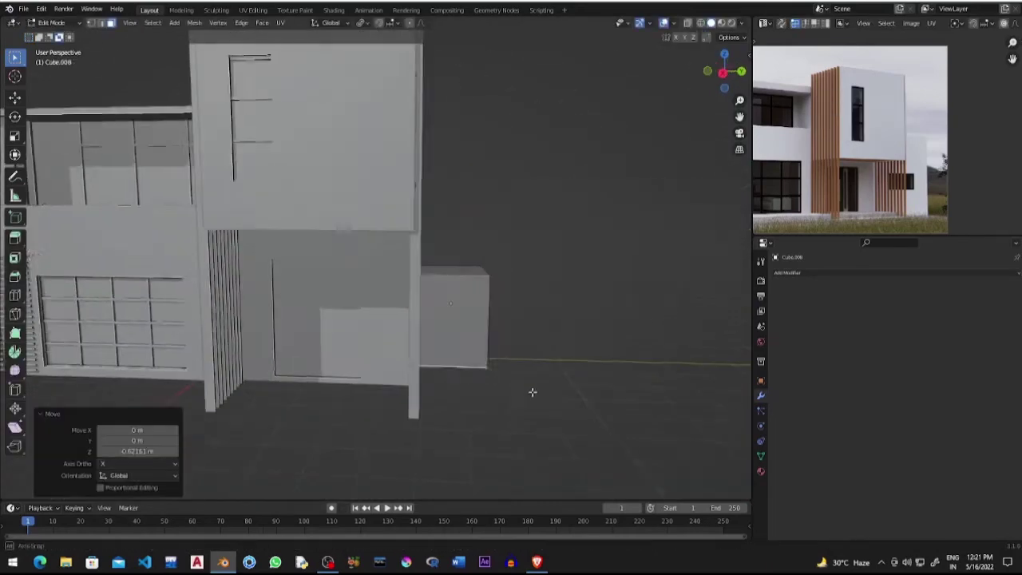
key(g)
key(x)
click(476, 405)
mouse_move(475, 404)
middle_down()
mouse_move(623, 284)
mouse_move(340, 433)
middle_up()
key(g)
key(x)
click(623, 284)
Stretch the annex 4.3294 m along Y and raise its top by 2.6048 m
click(409, 425)
mouse_move(475, 406)
middle_down()
mouse_move(317, 411)
mouse_move(354, 423)
mouse_move(479, 304)
middle_up()
scroll(317, 411, down, 2)
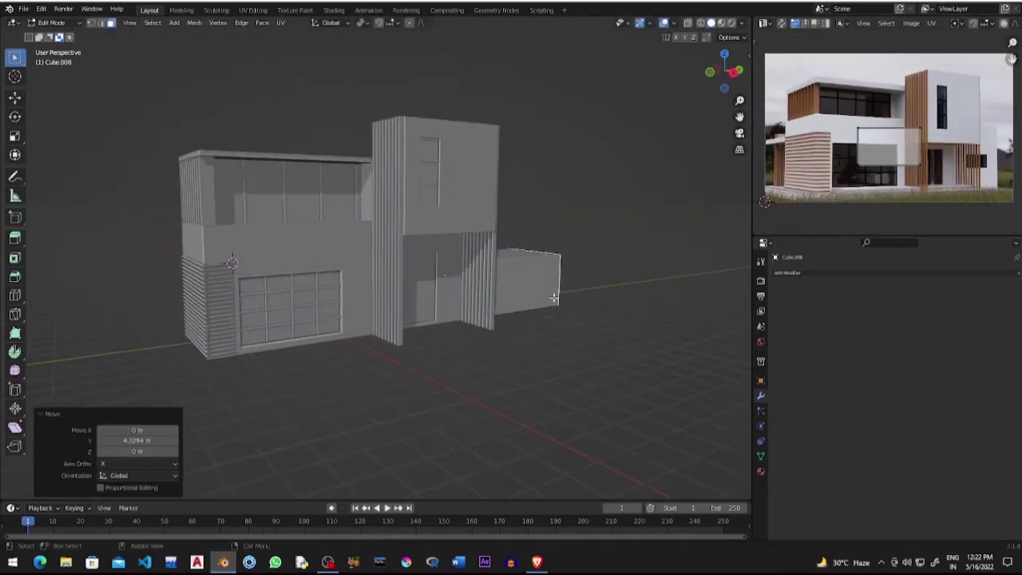
click(520, 254)
click(433, 172)
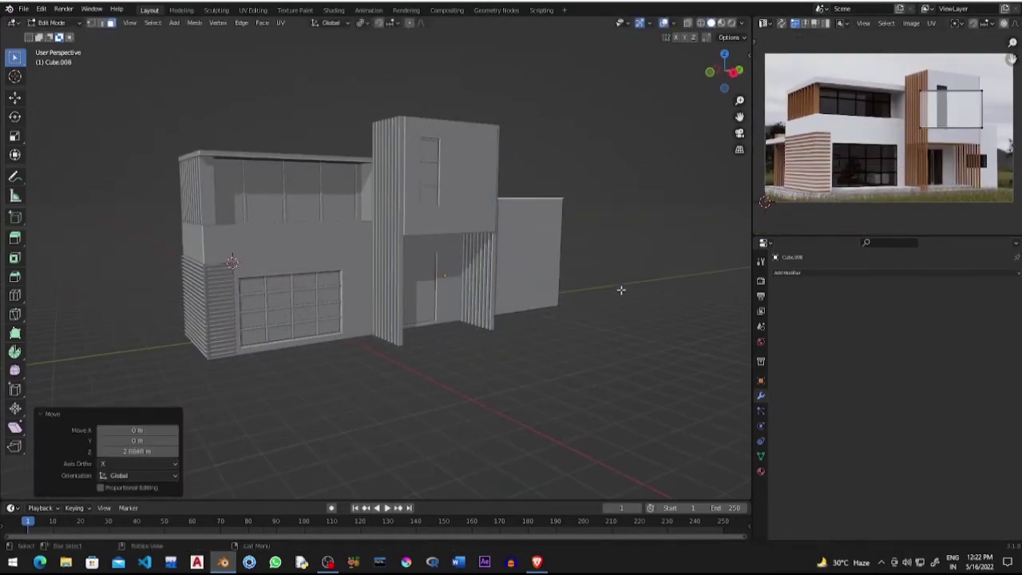
click(531, 264)
scroll(887, 128, up, 2)
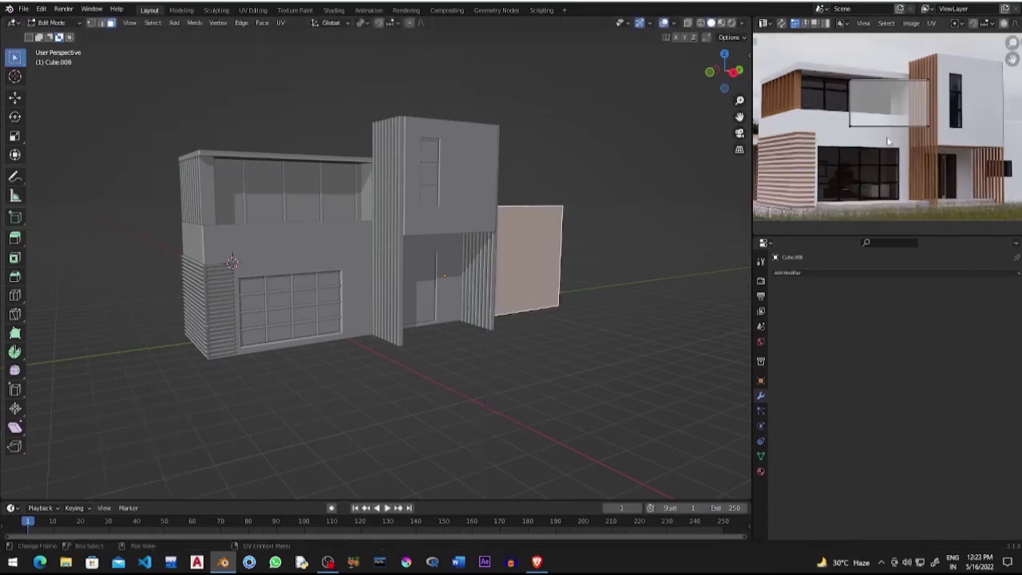
scroll(887, 127, up, 3)
scroll(572, 328, up, 3)
middle_drag(572, 327, 603, 224)
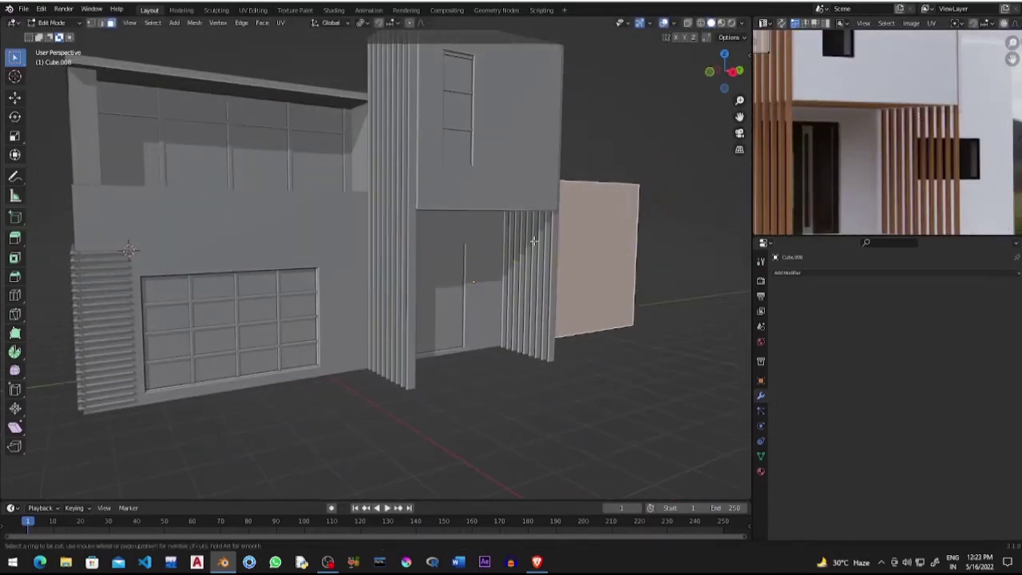
Add a horizontal loop cut across the annex front
click(519, 290)
click(213, 302)
scroll(869, 194, down, 3)
scroll(516, 263, down, 3)
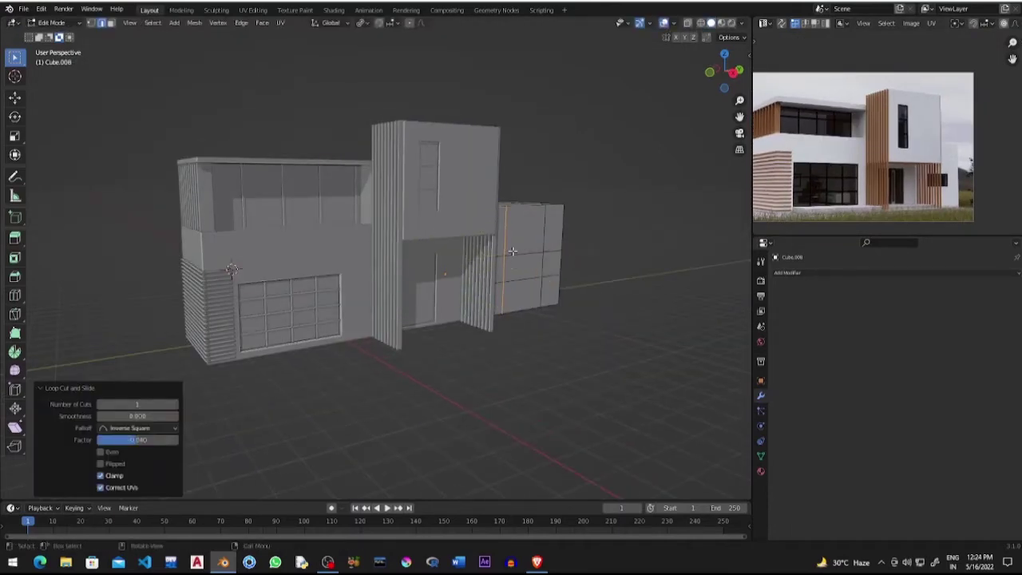
Extrude the annex window face inward into the wall
click(515, 269)
key(e)
click(519, 275)
scroll(543, 319, up, 4)
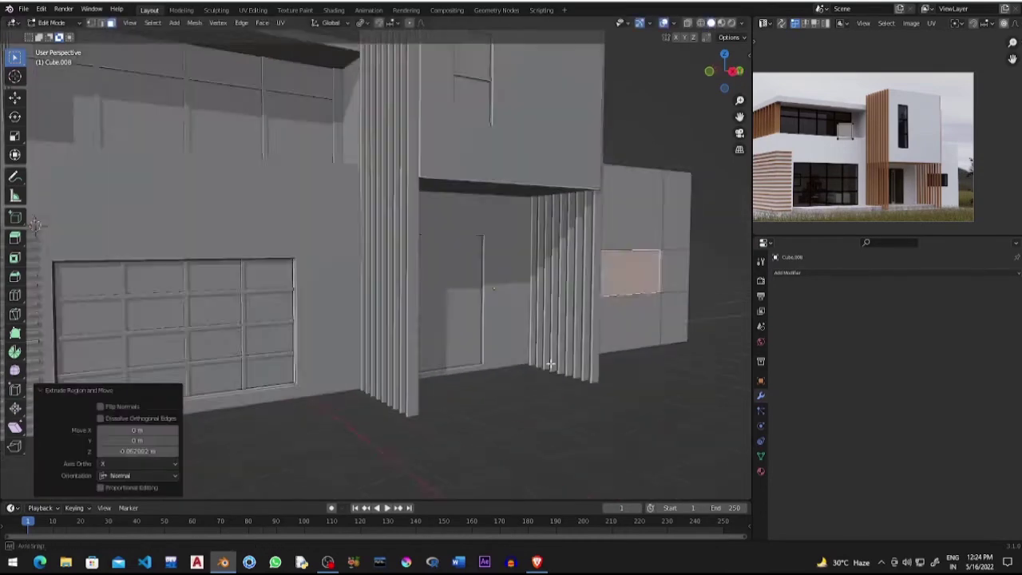
key(e)
click(572, 365)
middle_drag(572, 366, 676, 273)
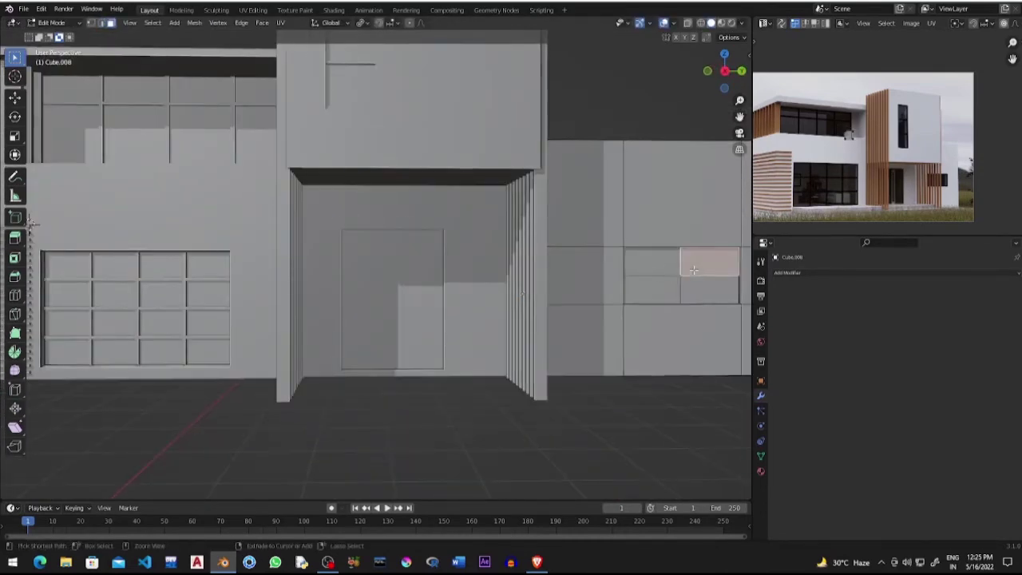
scroll(693, 270, down, 4)
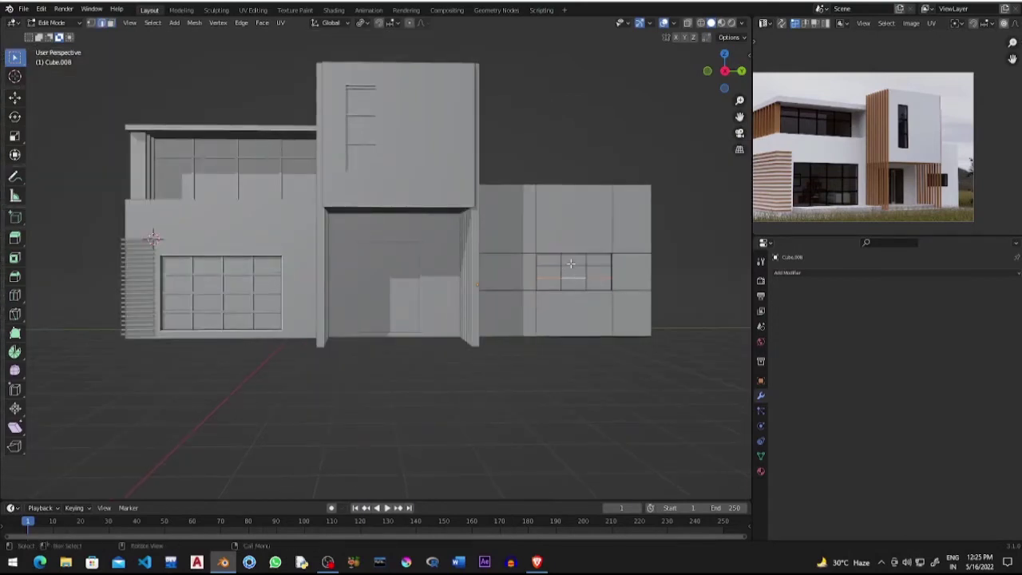
Add a horizontal edge loop across the annex face and return to Object Mode
key(ctrl+r)
click(568, 268)
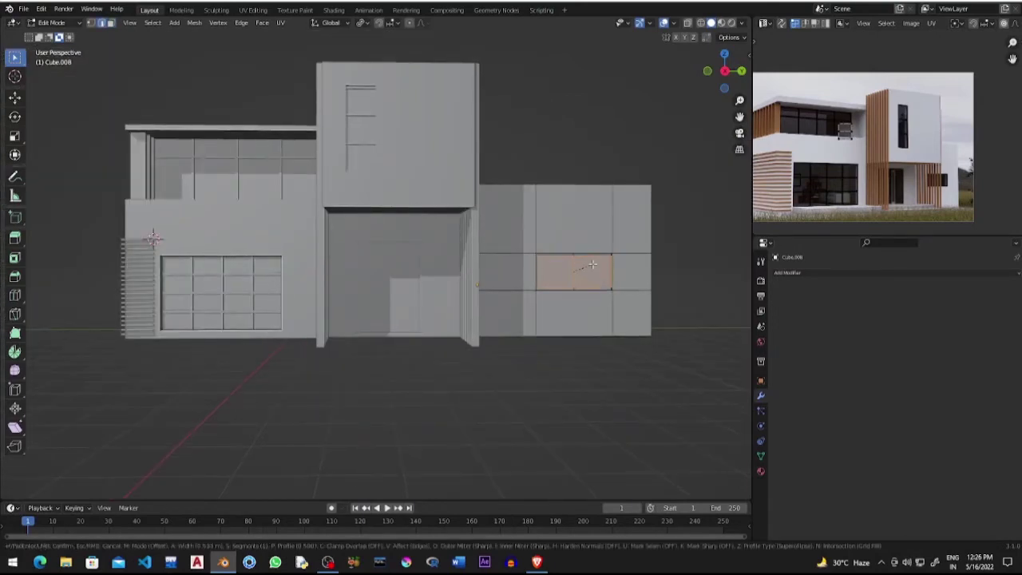
mouse_move(592, 264)
middle_down()
mouse_move(551, 269)
mouse_move(566, 276)
mouse_move(552, 354)
mouse_move(440, 372)
mouse_move(429, 410)
mouse_move(349, 355)
middle_up()
click(586, 263)
key(Tab)
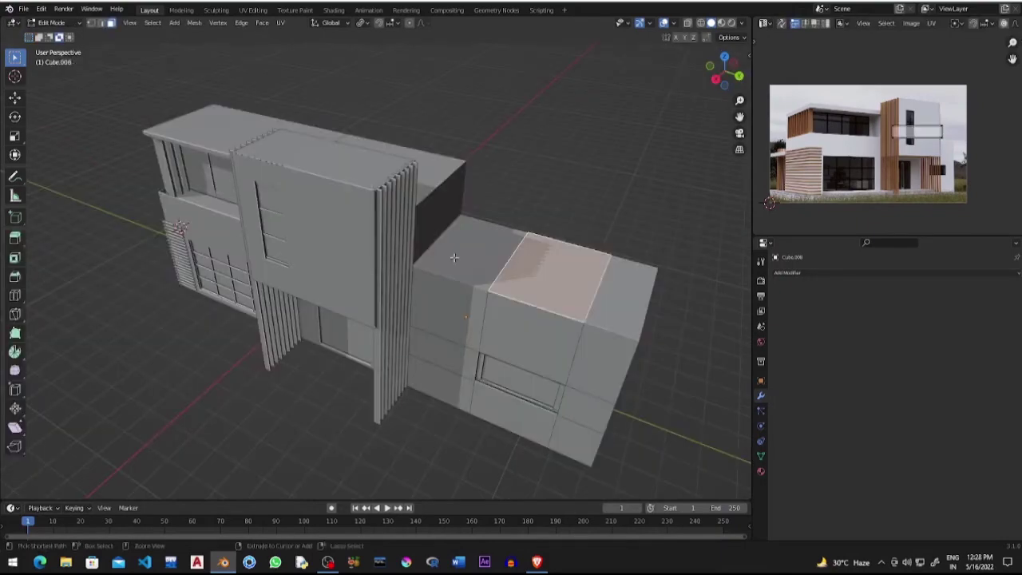
Extrude and scale the selected face, then select and frame the left slatted column
key(e)
key(s)
middle_drag(605, 304, 565, 352)
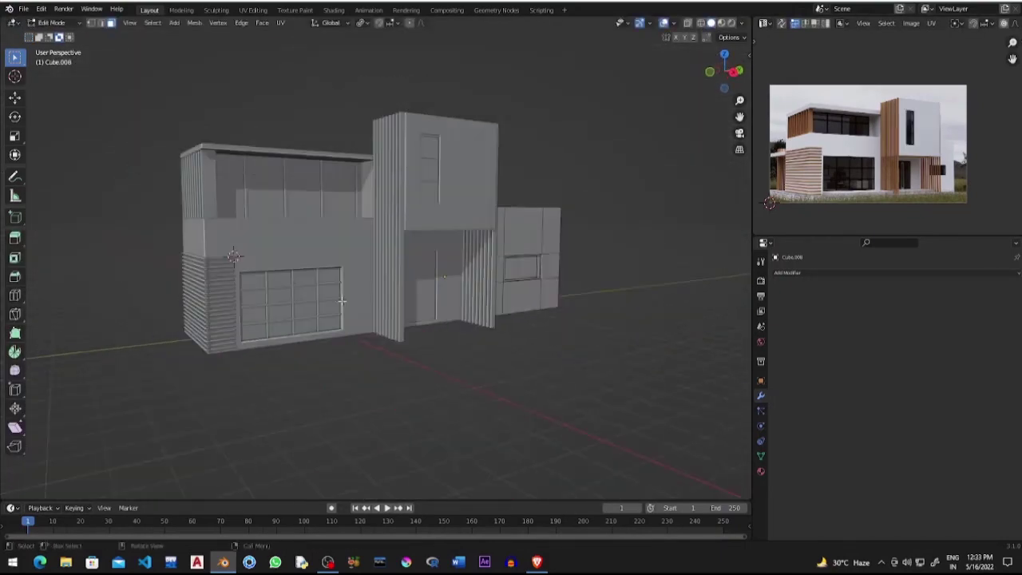
shift+click(212, 302)
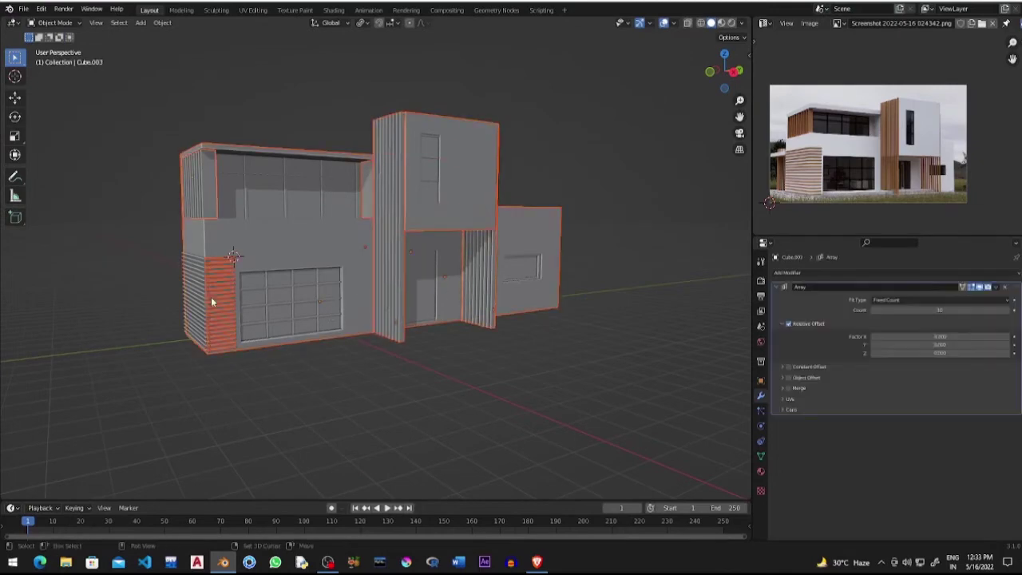
key(KP_Decimal)
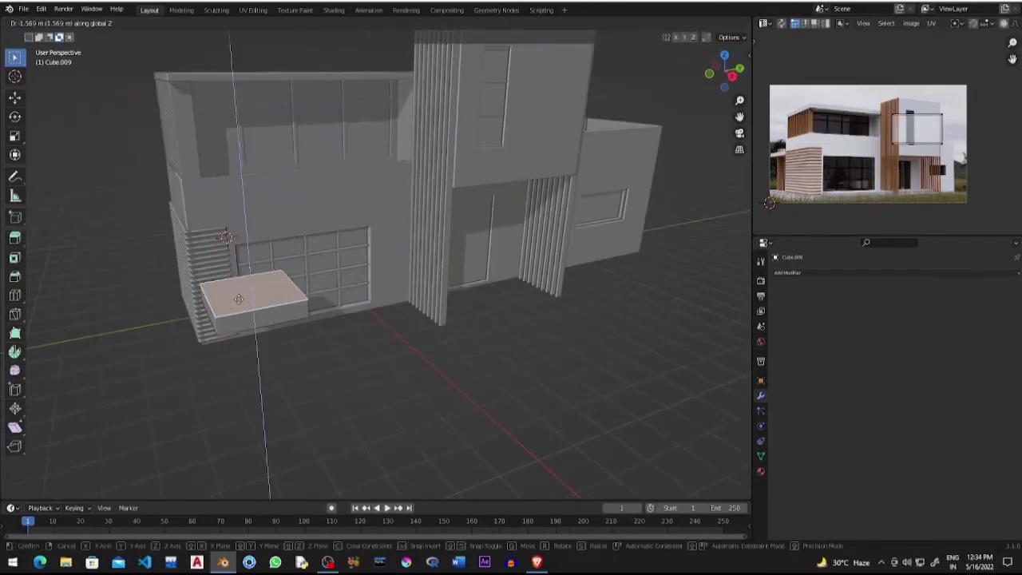
Lower the new slab, then reposition it along X and Z
click(244, 314)
key(Tab)
mouse_move(245, 314)
middle_down()
mouse_move(269, 349)
mouse_move(390, 292)
mouse_move(506, 313)
mouse_move(439, 379)
middle_up()
key(g)
key(x)
click(459, 328)
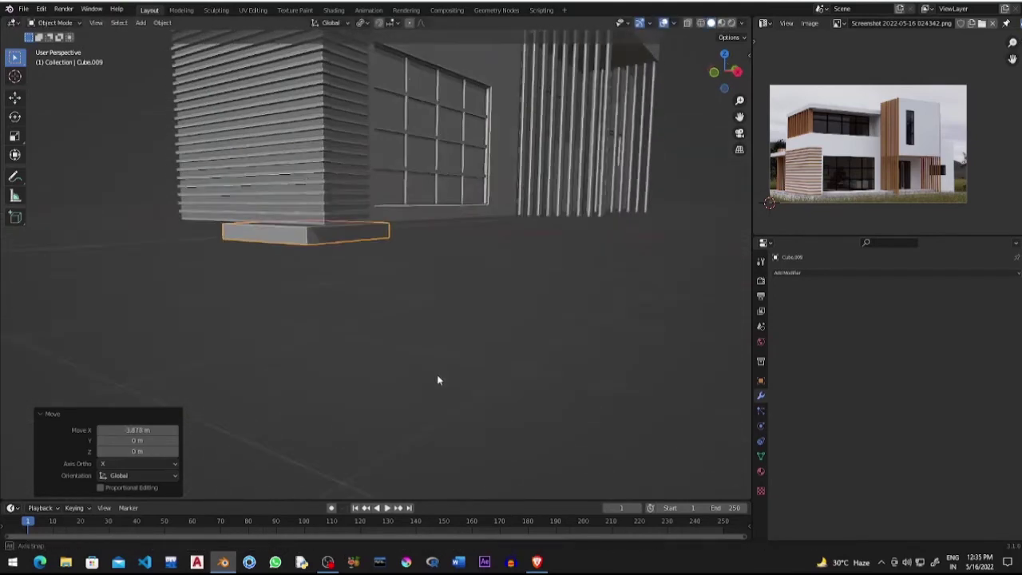
key(g)
key(z)
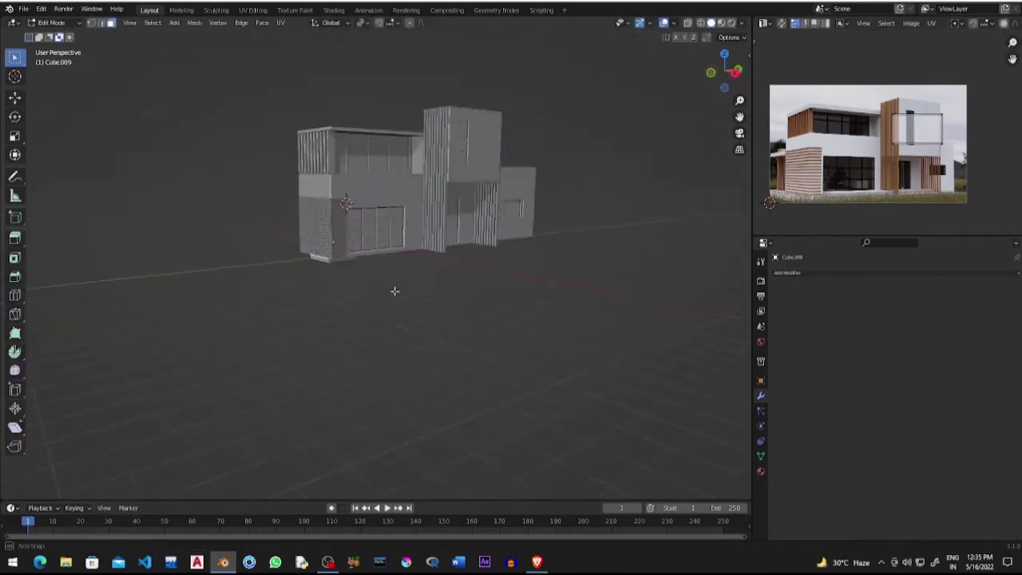
click(655, 290)
middle_drag(656, 289, 399, 335)
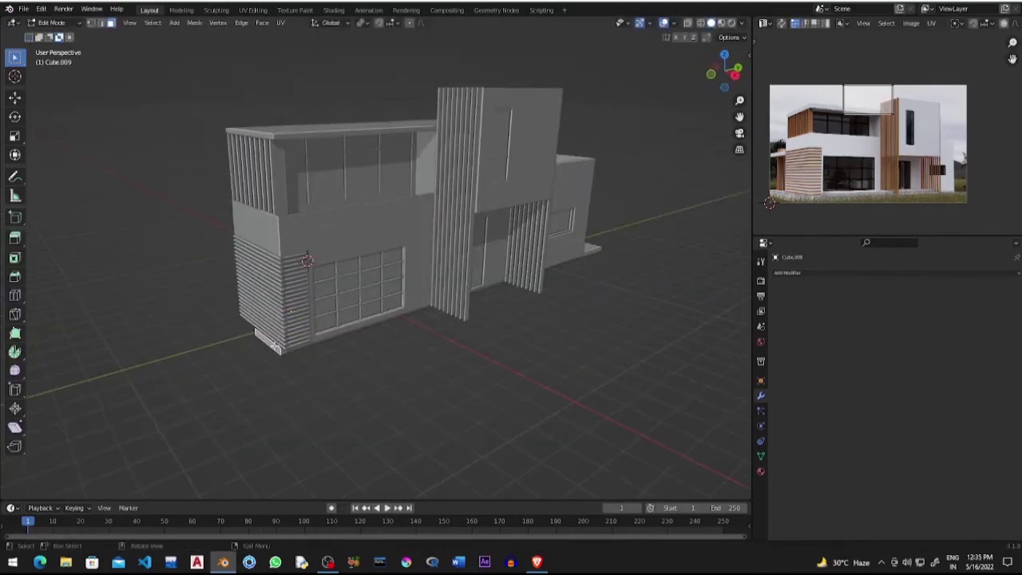
Extend the slab's sides along Y and X under the house, then add another cube
key(g)
key(y)
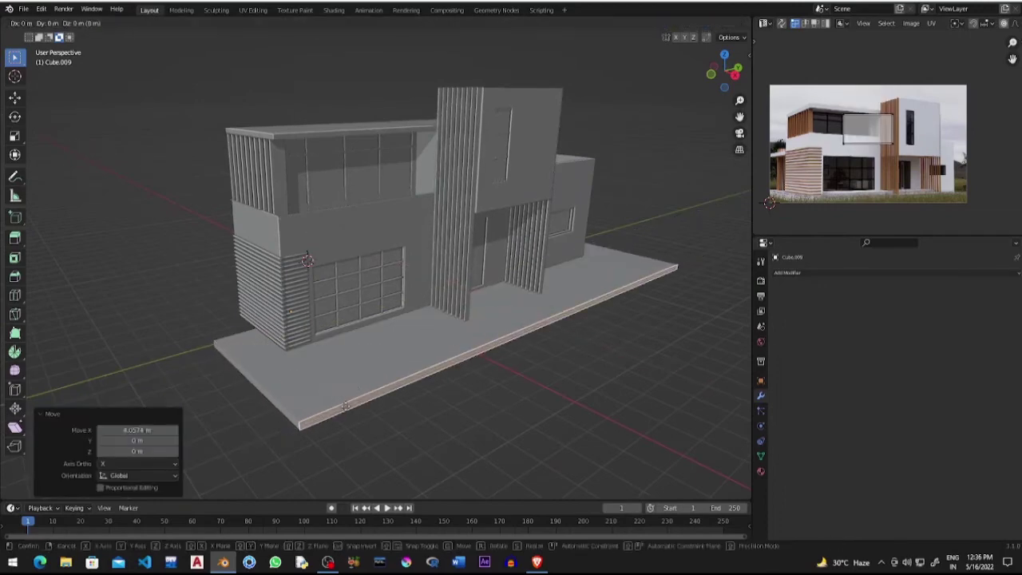
click(345, 406)
middle_drag(345, 406, 412, 353)
key(g)
key(x)
click(413, 354)
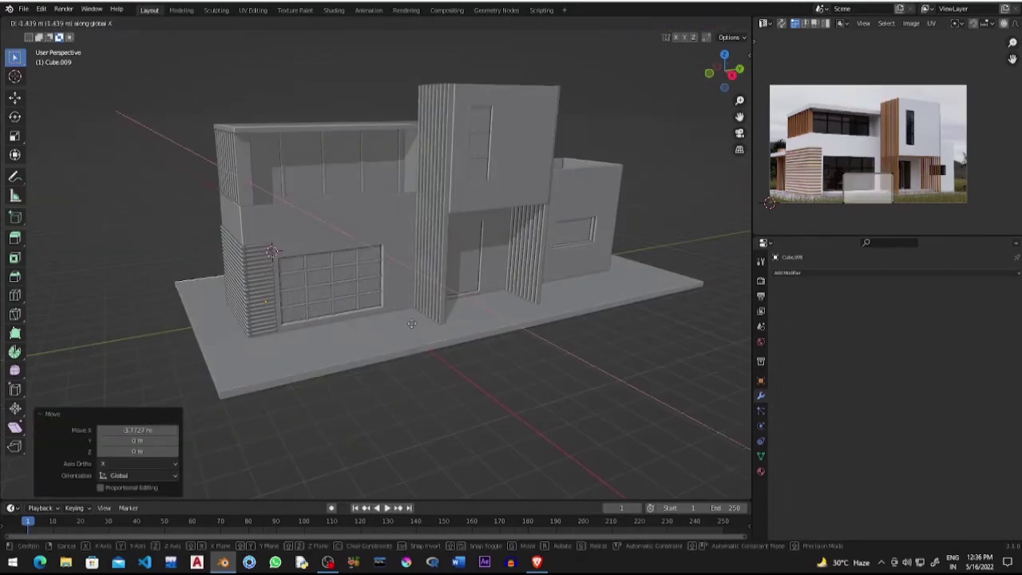
click(411, 323)
scroll(868, 144, up, 3)
key(Tab)
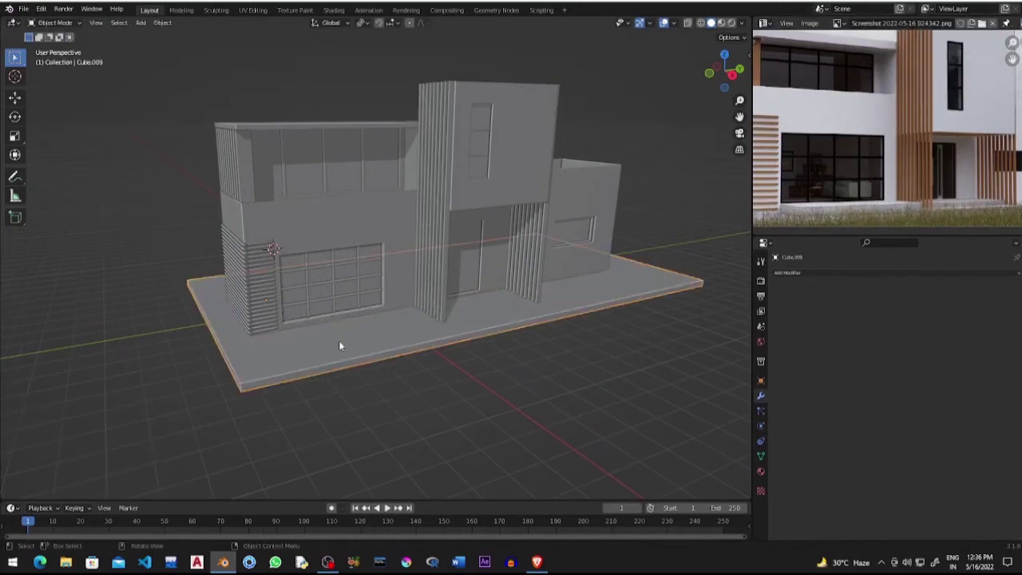
key(shift+a)
click(311, 286)
Place the new cube beside the garage door and flatten its top into a low step
key(g)
key(Tab)
key(3)
click(347, 278)
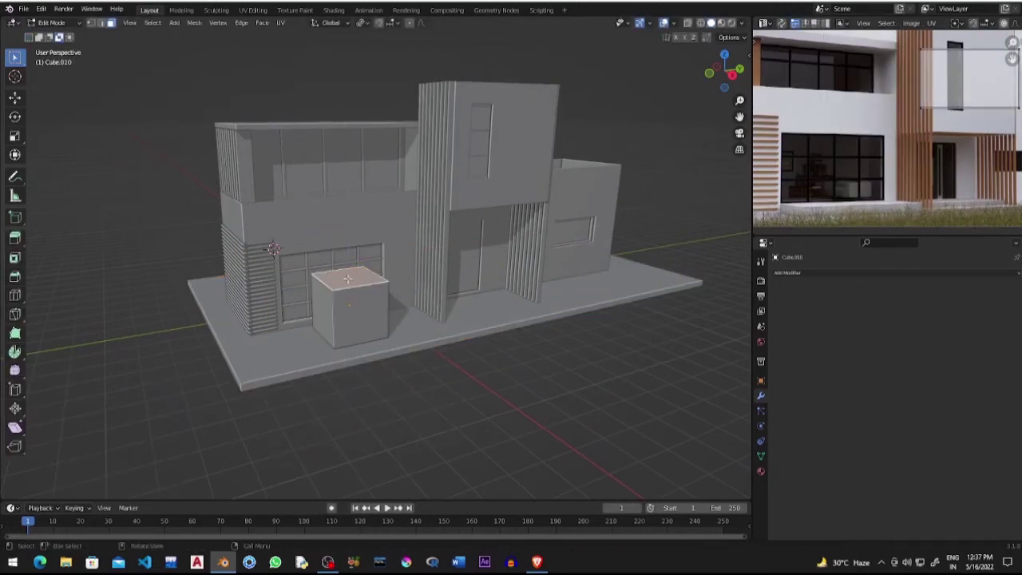
key(g)
key(z)
click(348, 307)
Extend the step forward along Y so it runs along the garage front
key(g)
key(y)
click(383, 348)
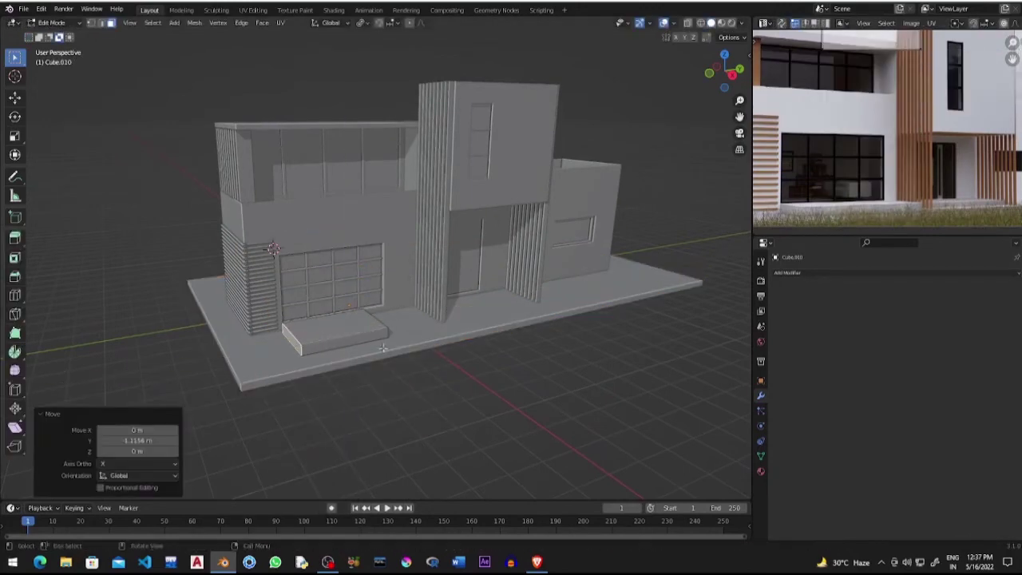
key(g)
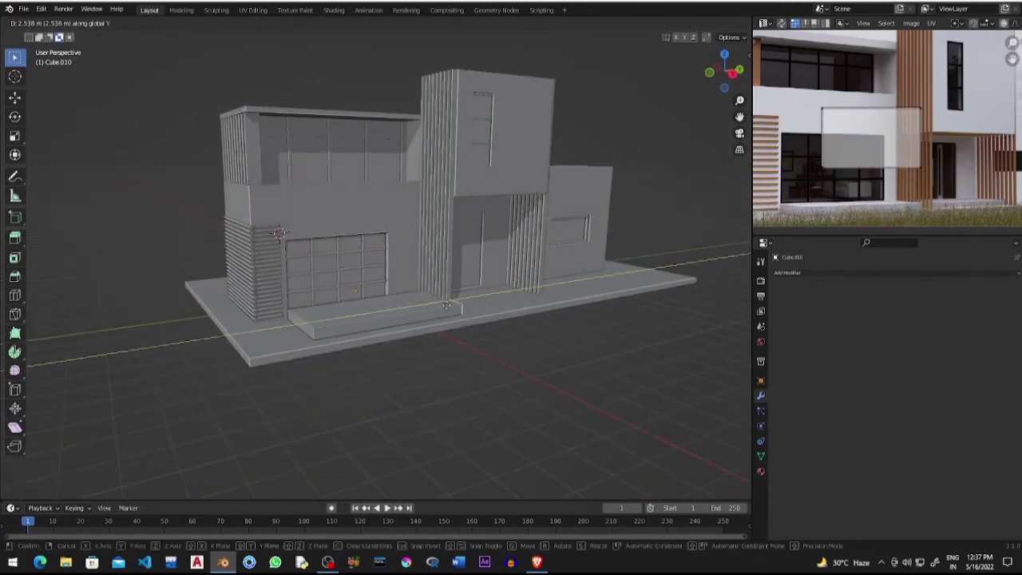
click(445, 305)
scroll(457, 277, up, 3)
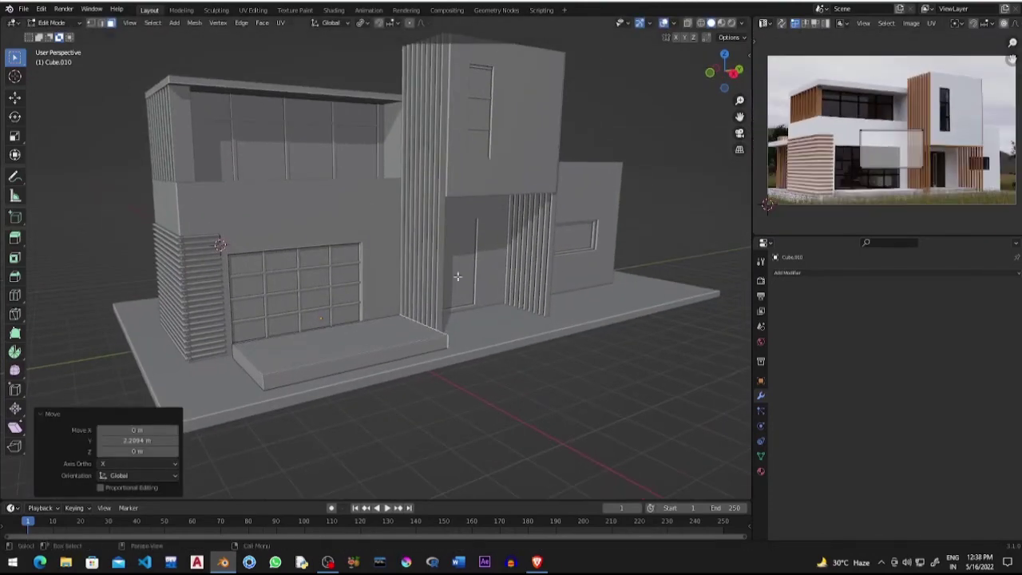
Check the step from beneath the house and adjust its height on the base slab
key(Tab)
scroll(401, 360, down, 2)
mouse_move(411, 377)
middle_down()
mouse_move(393, 269)
mouse_move(367, 352)
middle_up()
scroll(362, 347, up, 2)
click(345, 403)
key(Tab)
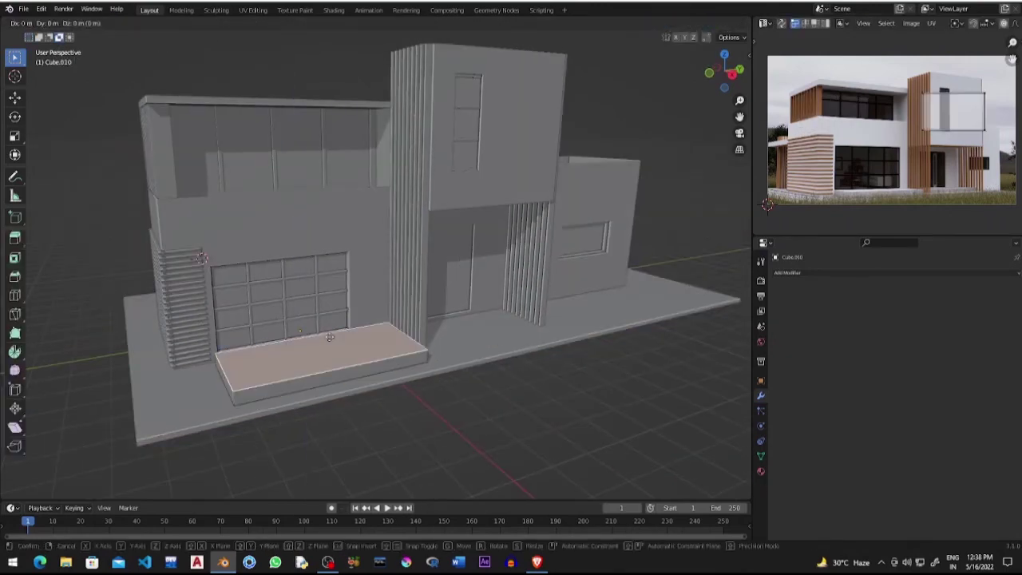
click(455, 349)
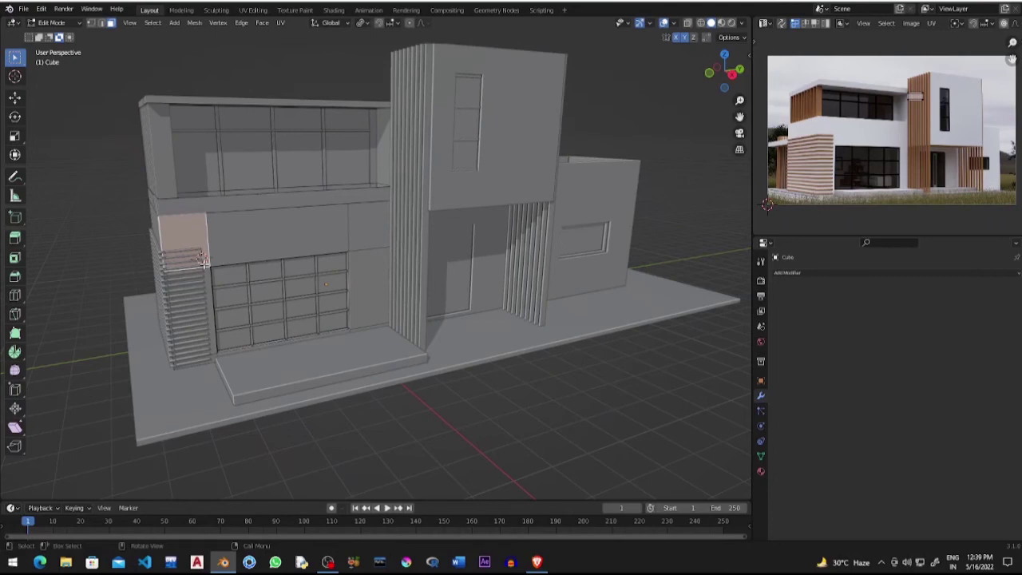
Move a duplicated block to the entrance and flatten it into a thin step
key(Tab)
key(g)
key(z)
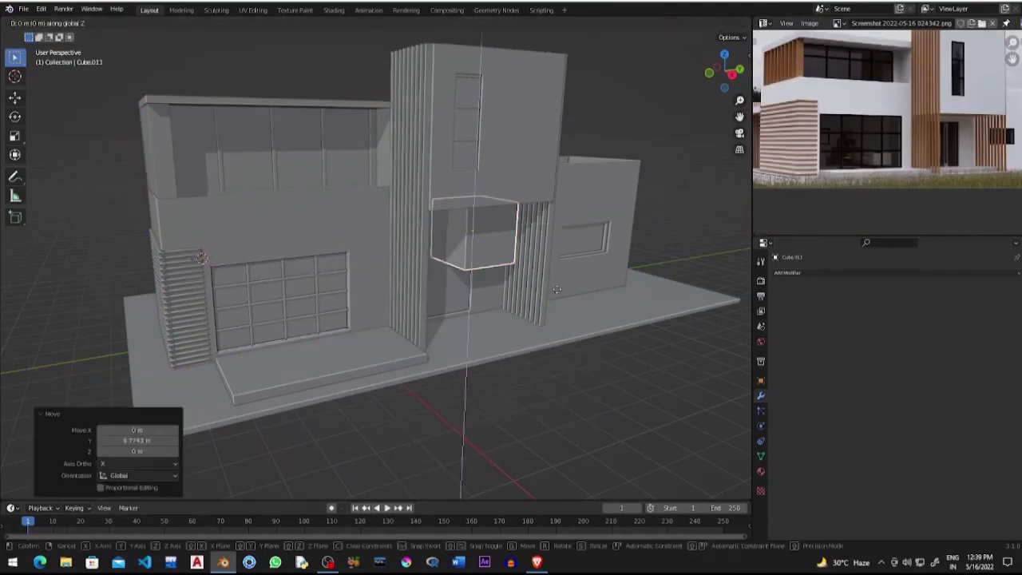
key(Tab)
click(503, 261)
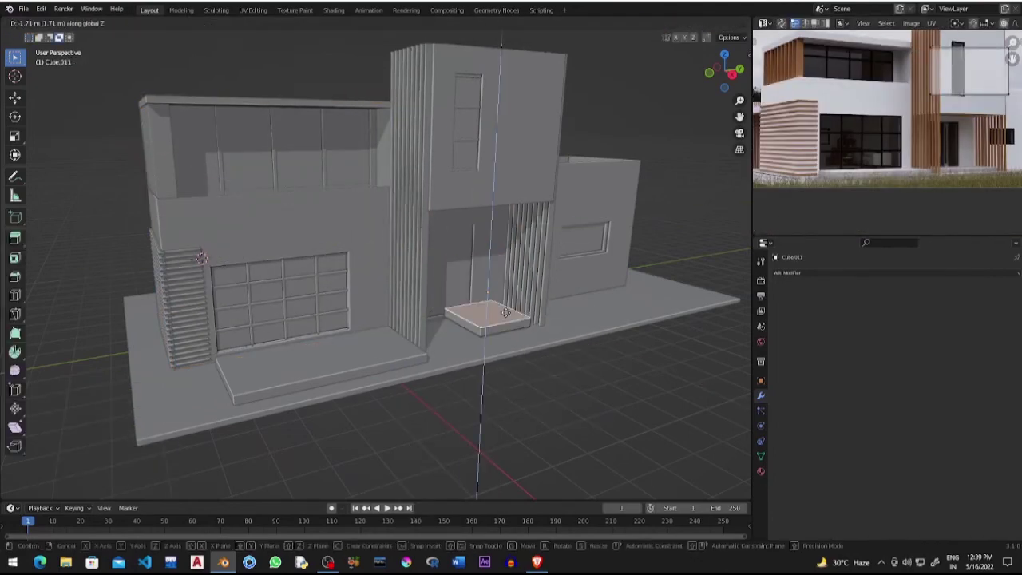
click(506, 312)
key(Tab)
Fine-tune the entrance step's height on the slab from a closer view
middle_drag(486, 331, 532, 384)
scroll(531, 384, up, 4)
click(501, 481)
scroll(482, 339, down, 5)
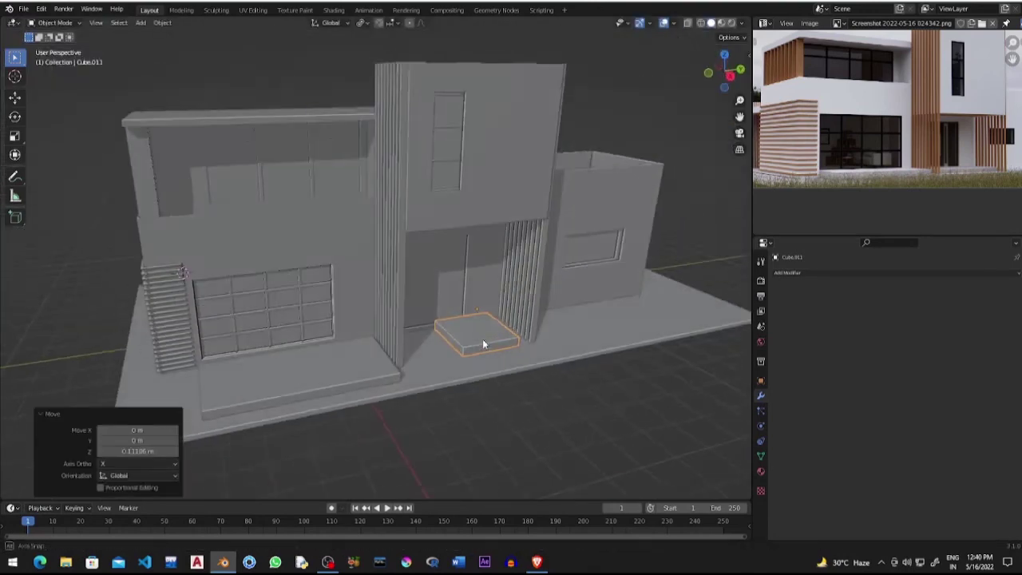
key(Tab)
middle_drag(482, 339, 460, 339)
click(473, 386)
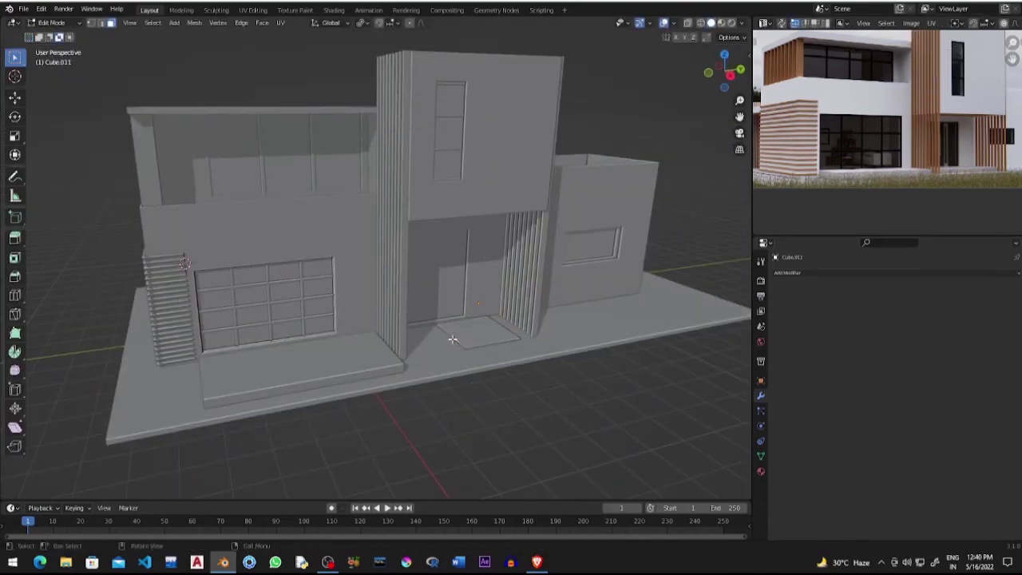
Extend the entrance step along Y and widen it along X beneath the slatted tower
click(671, 359)
middle_drag(670, 358, 463, 336)
key(g)
key(y)
key(x)
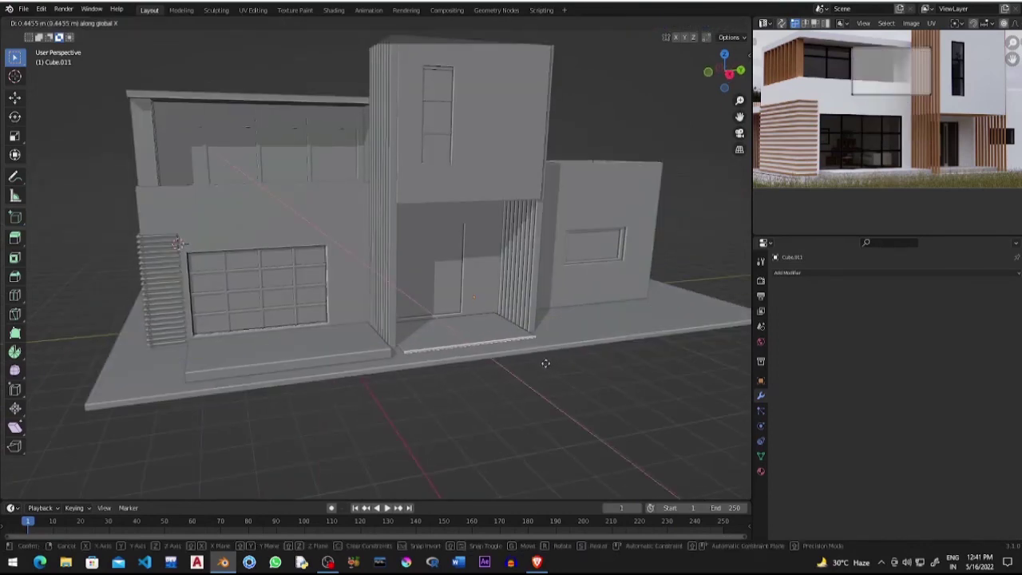
click(486, 353)
click(433, 281)
scroll(433, 281, down, 3)
Orbit to a front view of the finished house and switch to Material Preview shading
key(Tab)
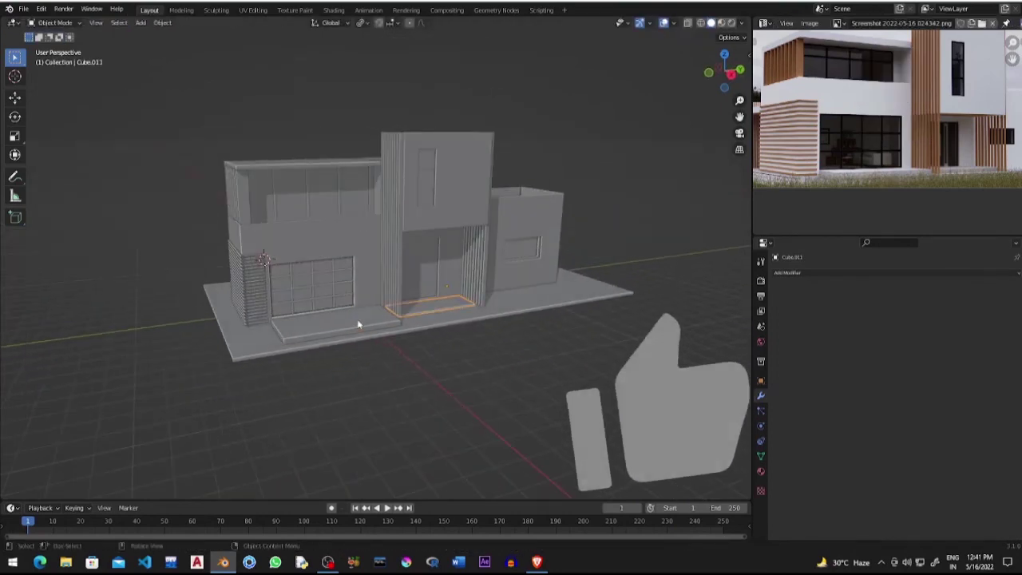
click(360, 328)
middle_drag(361, 328, 305, 310)
scroll(365, 319, up, 3)
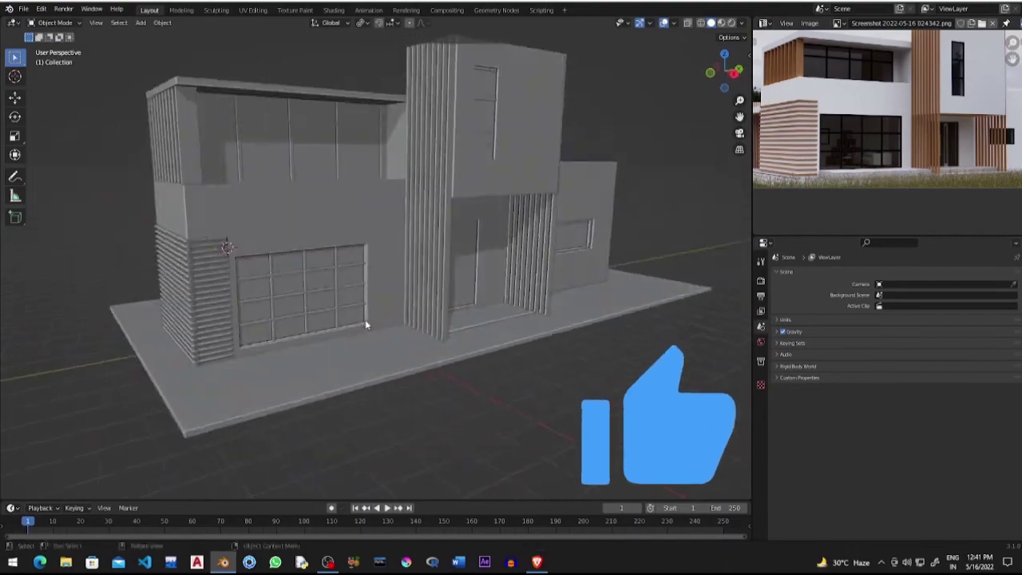
mouse_move(368, 318)
middle_down()
mouse_move(416, 313)
mouse_move(315, 338)
mouse_move(529, 323)
mouse_move(313, 313)
mouse_move(342, 320)
mouse_move(186, 331)
mouse_move(245, 334)
mouse_move(288, 319)
middle_up()
scroll(392, 320, up, 2)
click(742, 23)
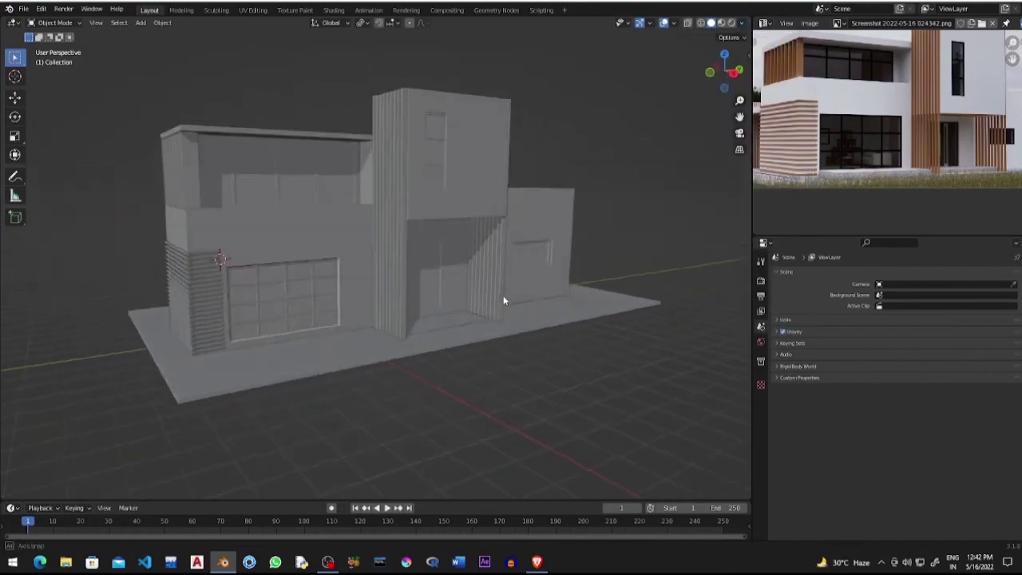